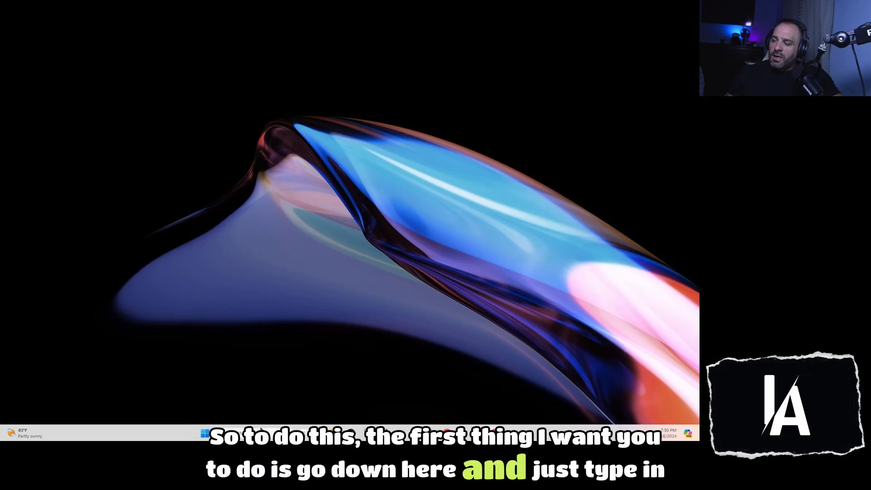
# - Open Word and display the full collection of templates for a new document
pyautogui.click(257, 431)
pyautogui.write('word')
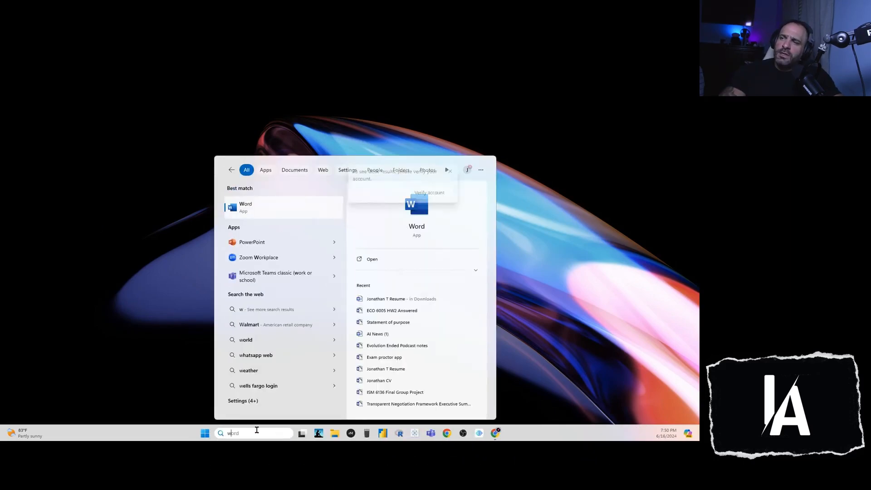
pyautogui.click(249, 211)
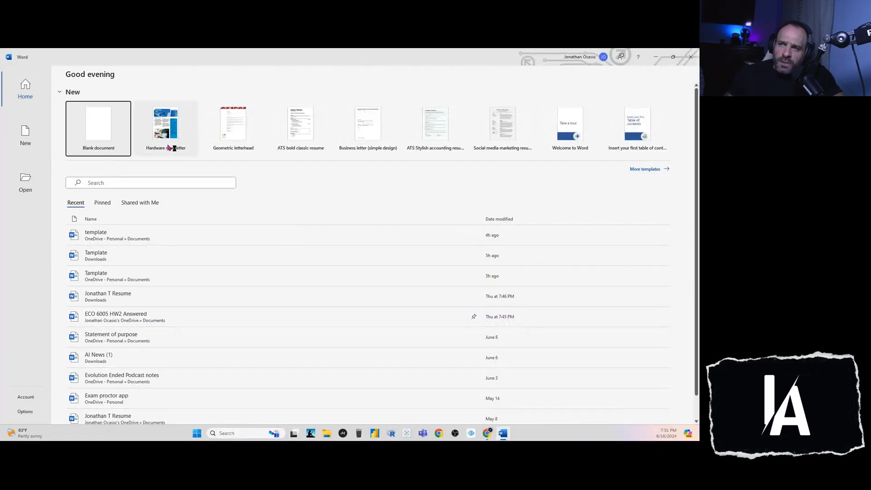
pyautogui.click(644, 169)
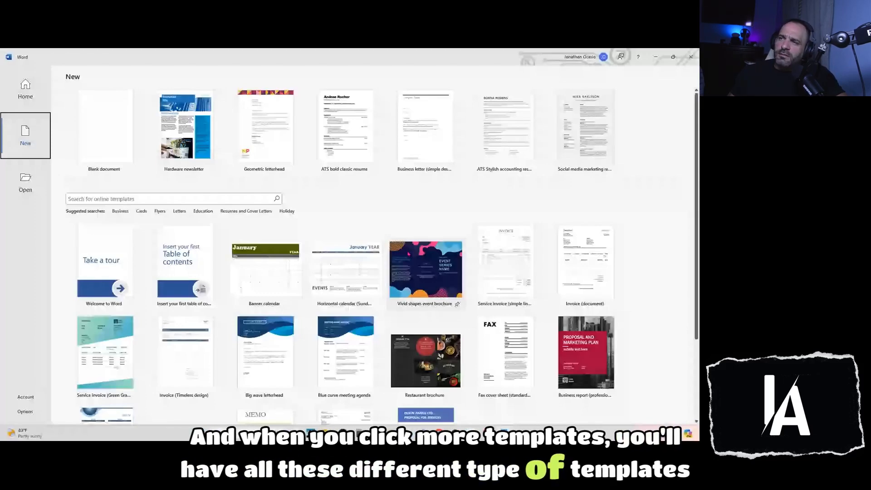
# - Try to find a newsletter template by searching the online templates for "newletter"
pyautogui.click(238, 200)
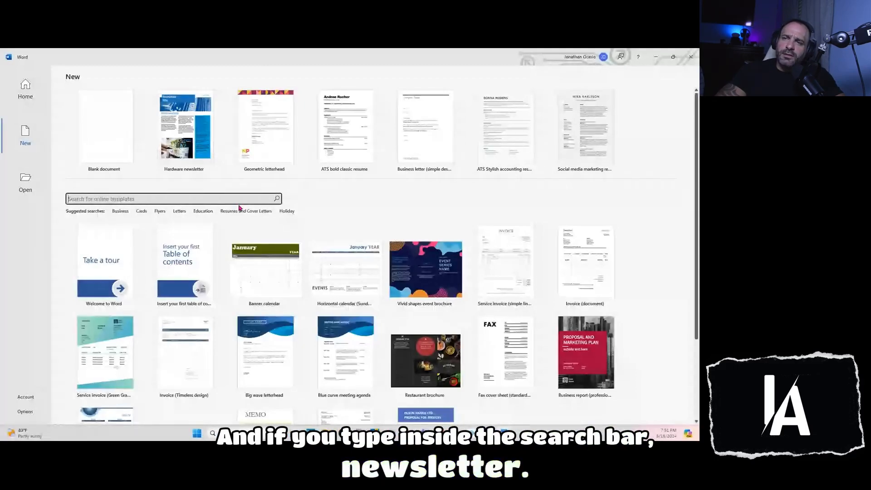
pyautogui.write('ne')
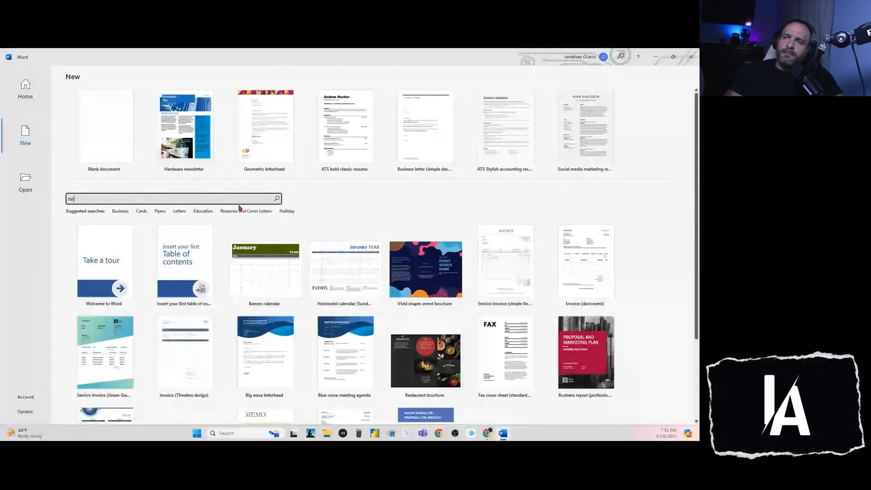
pyautogui.write('wletter')
pyautogui.press('Return')
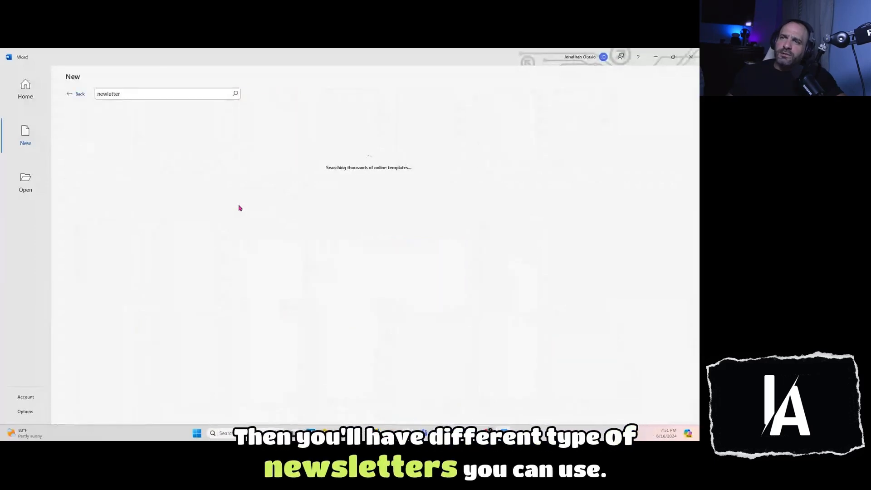
pyautogui.press('Escape')
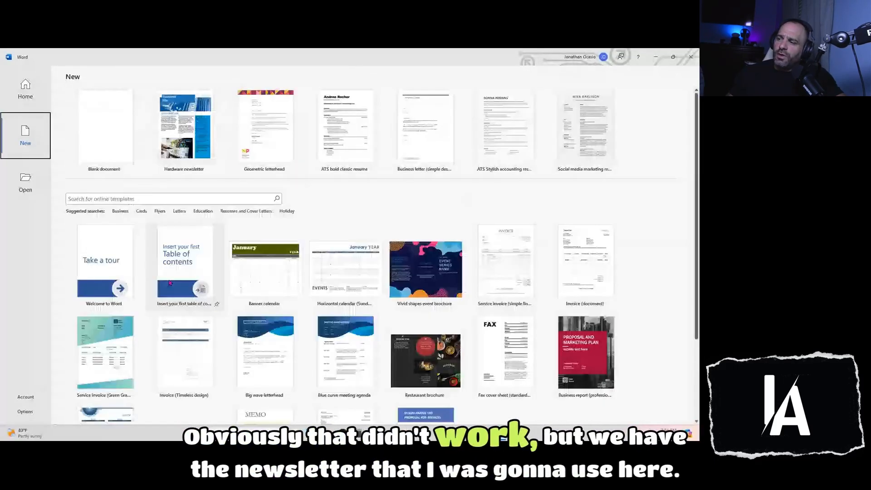
# - Create a document from the Hardware newsletter template
pyautogui.click(184, 122)
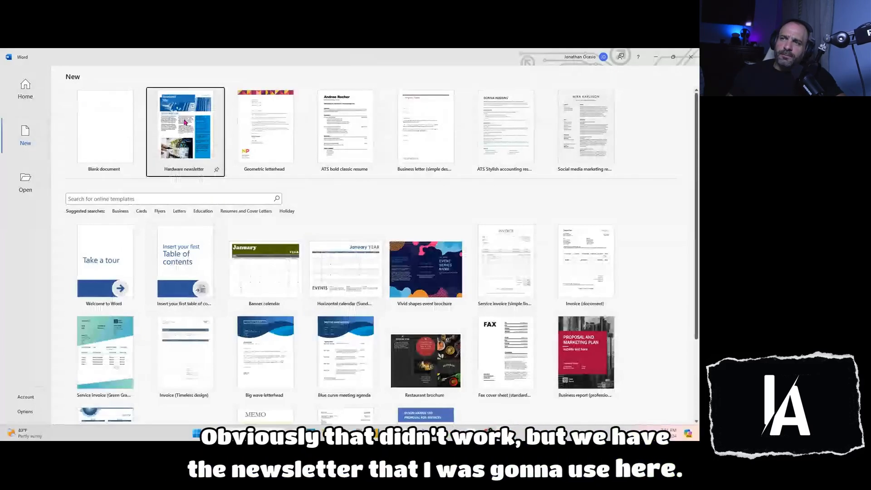
pyautogui.doubleClick(267, 296)
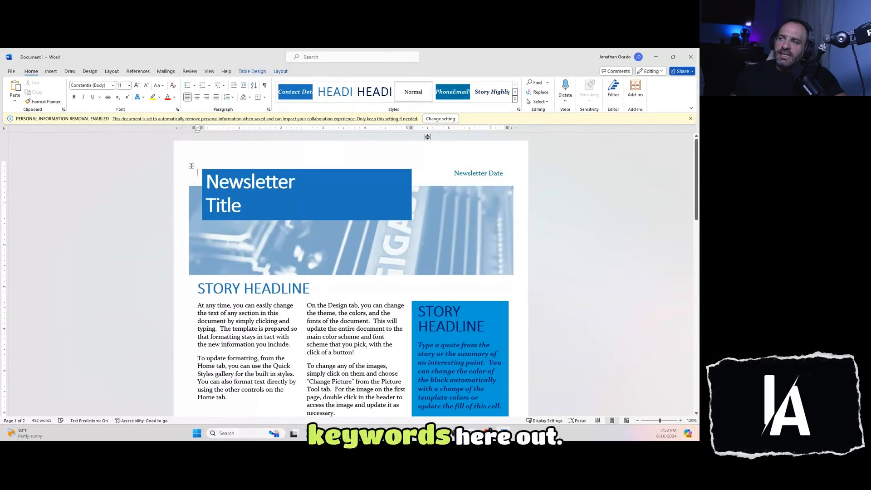
# - Switch to Google Drive in the browser and open the Template document from the AI podcast newsletter folder
pyautogui.click(658, 60)
pyautogui.moveTo(487, 433)
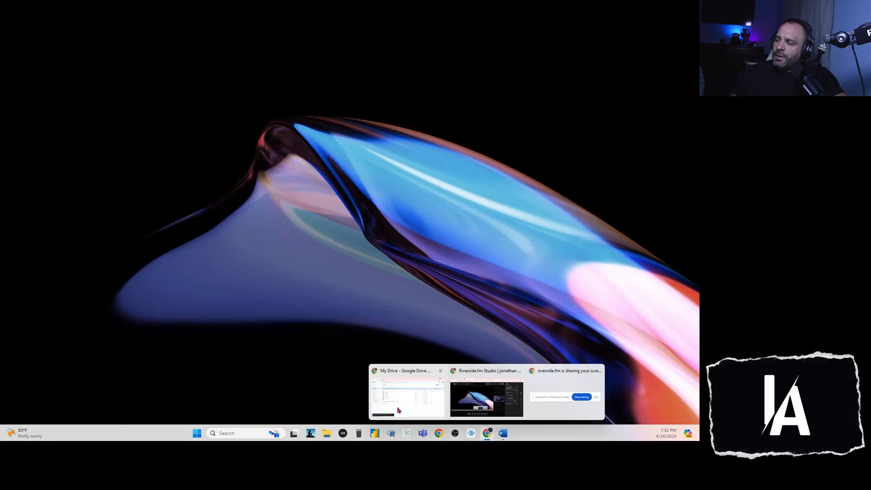
pyautogui.click(391, 381)
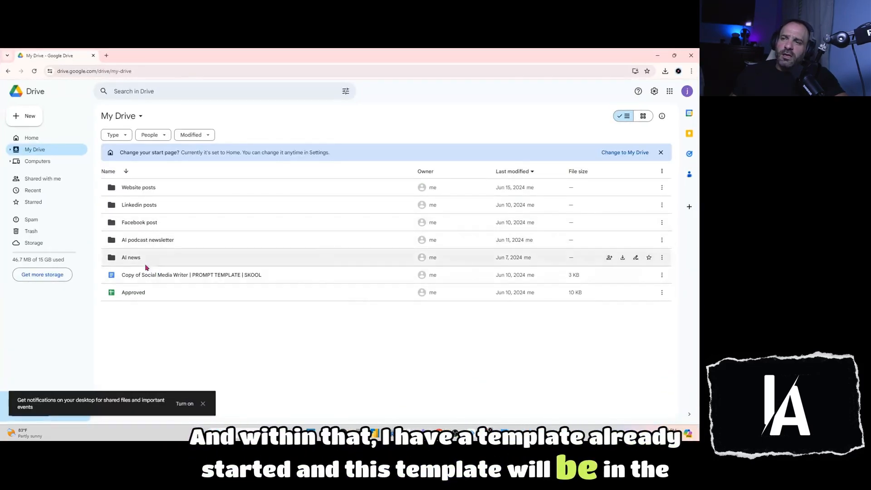
pyautogui.doubleClick(148, 241)
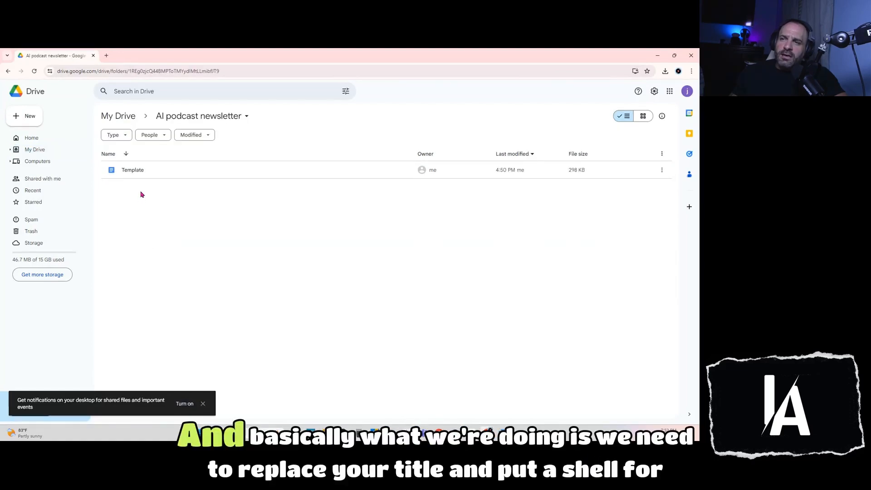
pyautogui.doubleClick(134, 173)
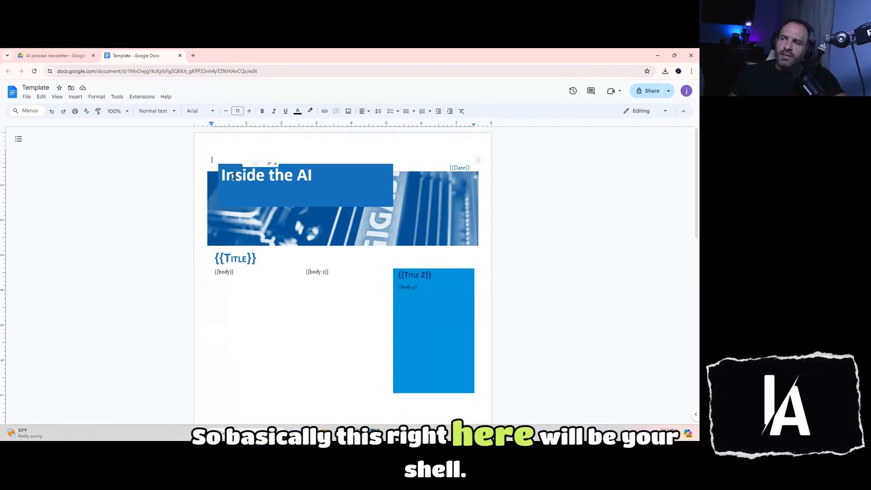
# - Examine the newsletter heading and the double-bracket placeholders for the date, titles and body text in the template
pyautogui.moveTo(316, 178); pyautogui.dragTo(222, 178)
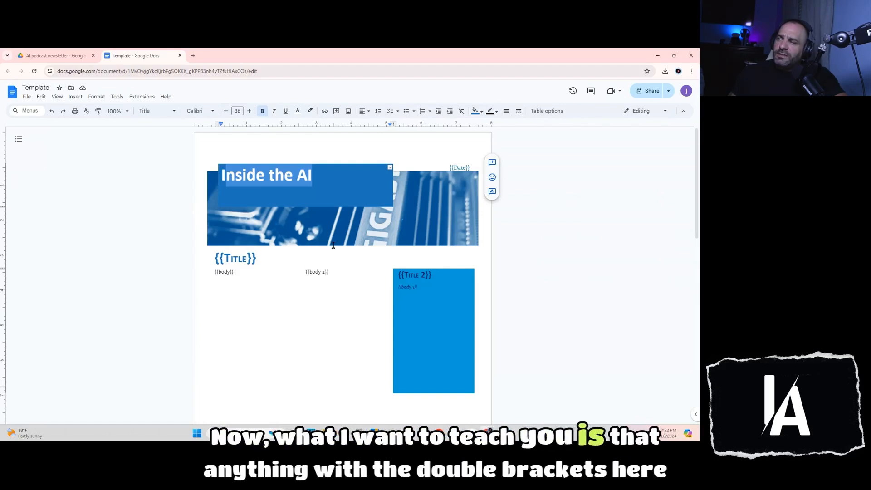
pyautogui.click(466, 169)
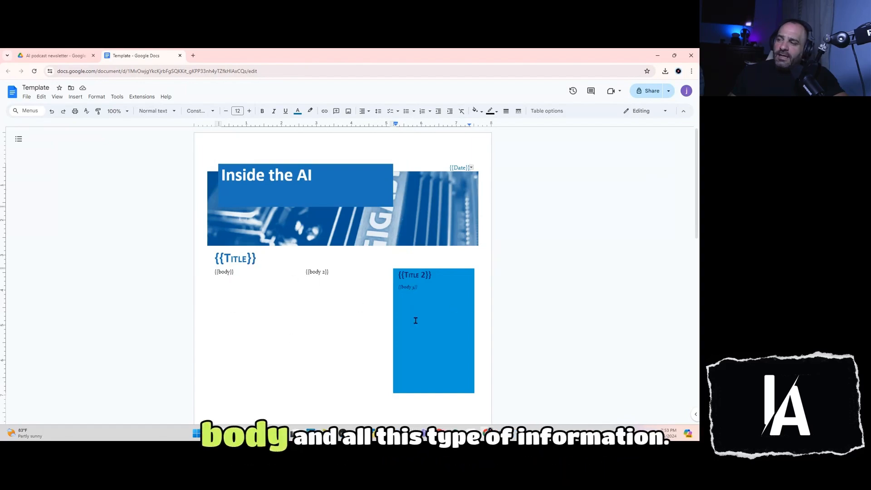
pyautogui.scroll(-2, 389, 315)
pyautogui.scroll(2, 389, 315)
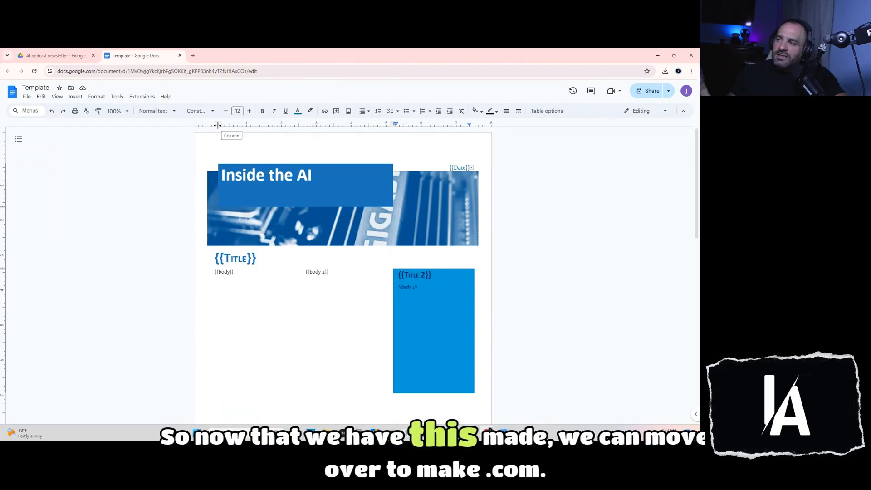
# - Open Make in a new browser tab and create a scenario that starts with the RSS Watch RSS feed items module
pyautogui.click(193, 56)
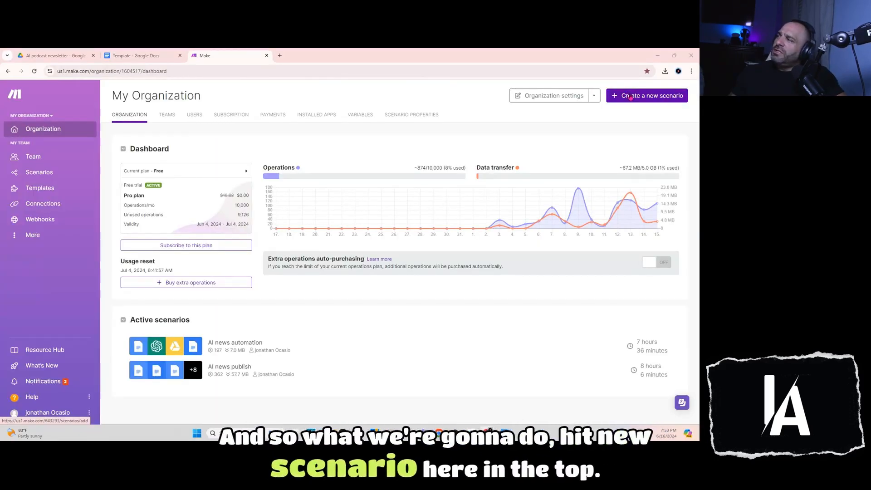
pyautogui.click(631, 96)
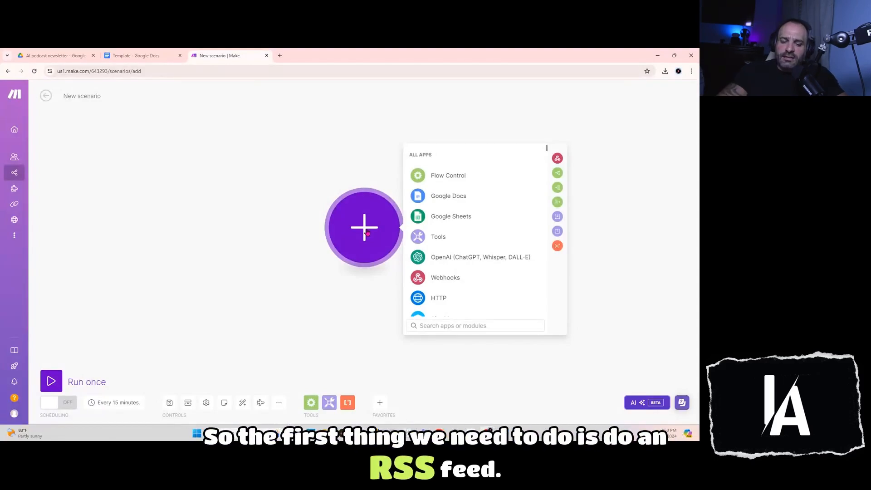
pyautogui.write('rss')
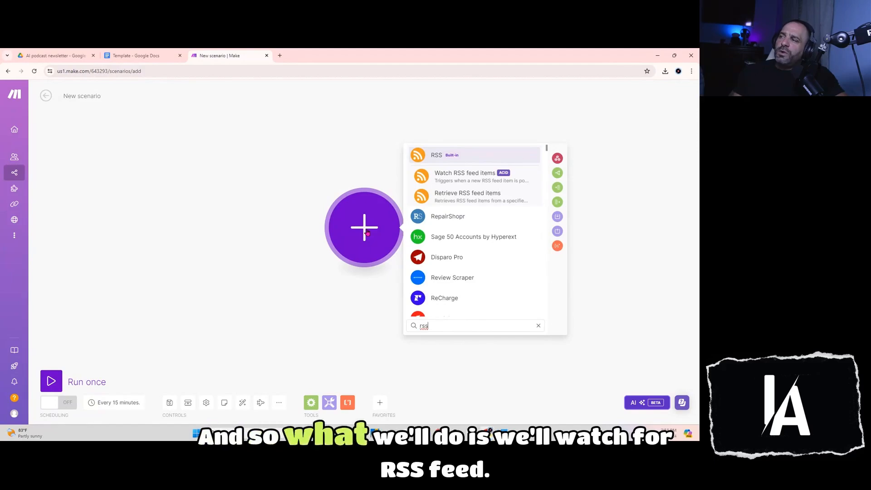
pyautogui.click(467, 181)
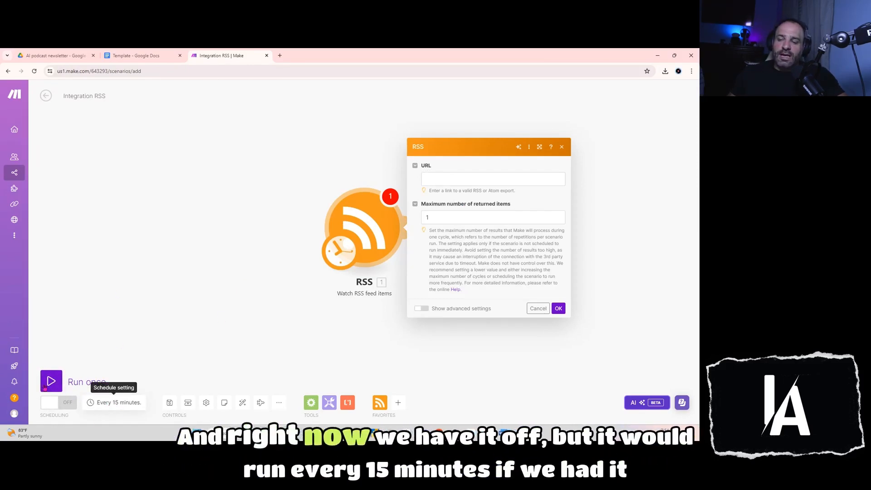
# - Check the scenario's schedule settings without changing them
pyautogui.click(119, 403)
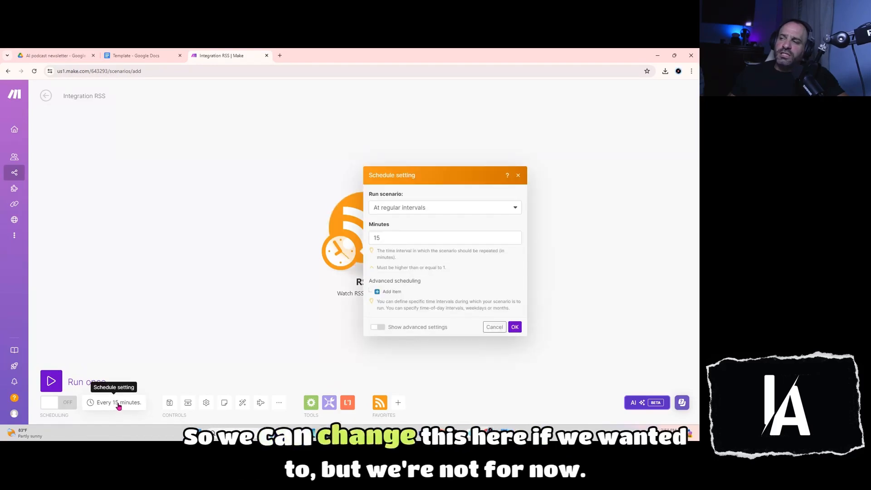
pyautogui.click(495, 330)
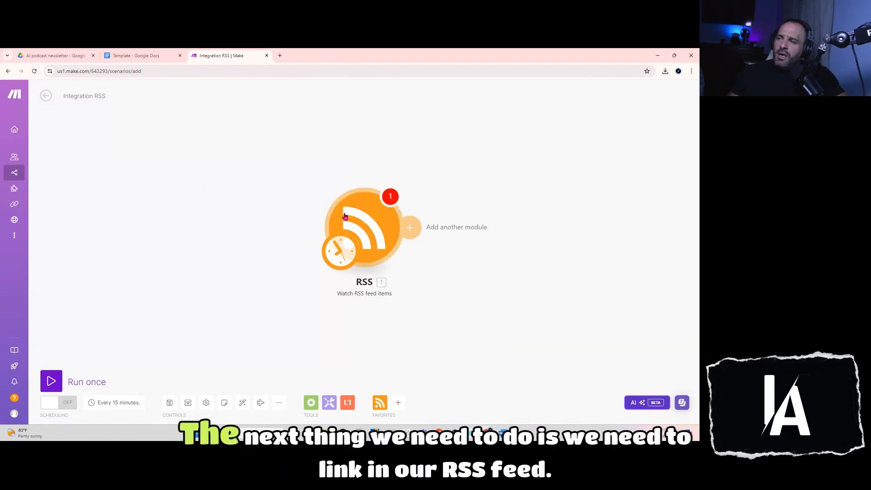
# - Open the RSS module's settings and load RSS.app in a new browser tab
pyautogui.click(381, 223)
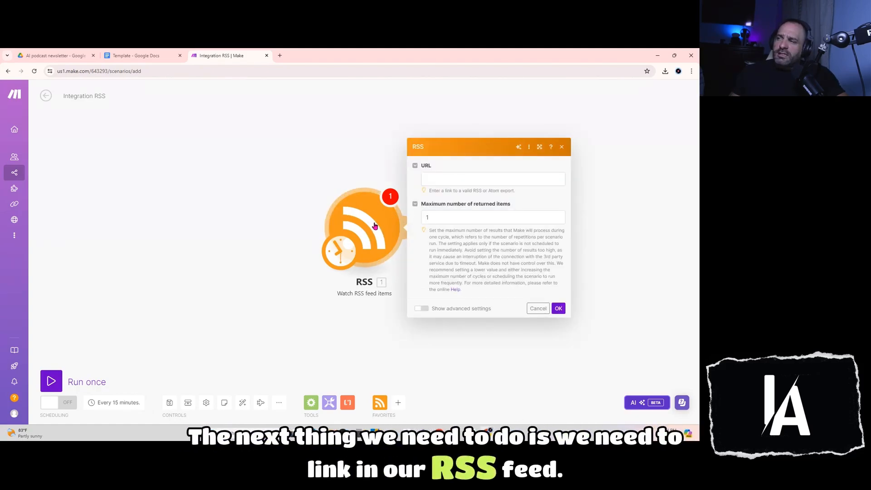
pyautogui.click(280, 55)
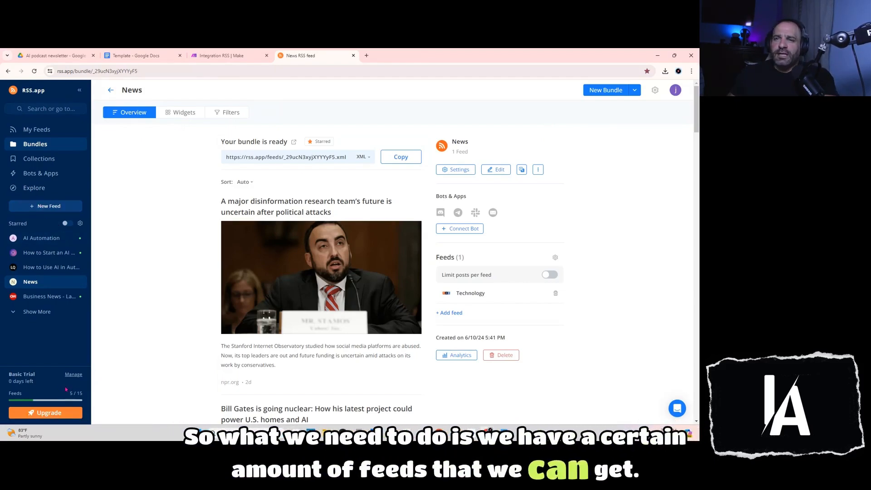
# - Look through the website and topic sources offered for creating a new RSS feed
pyautogui.click(66, 207)
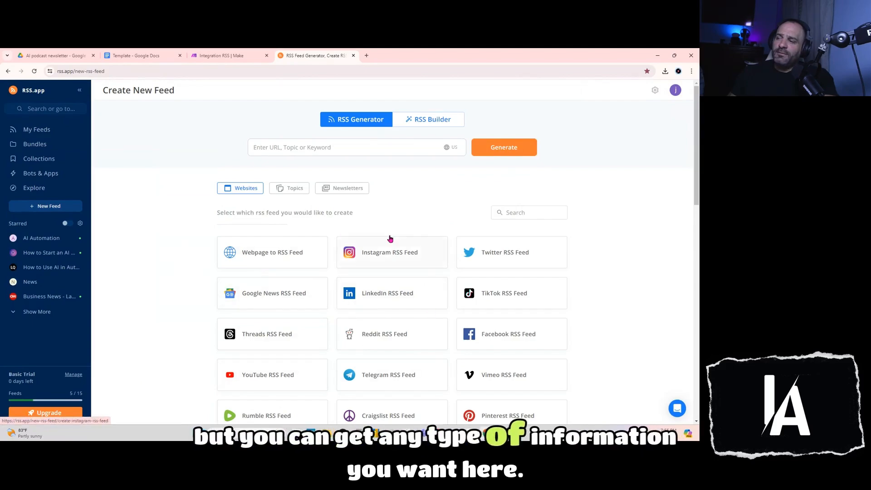
pyautogui.scroll(-3, 335, 245)
pyautogui.scroll(-3, 334, 247)
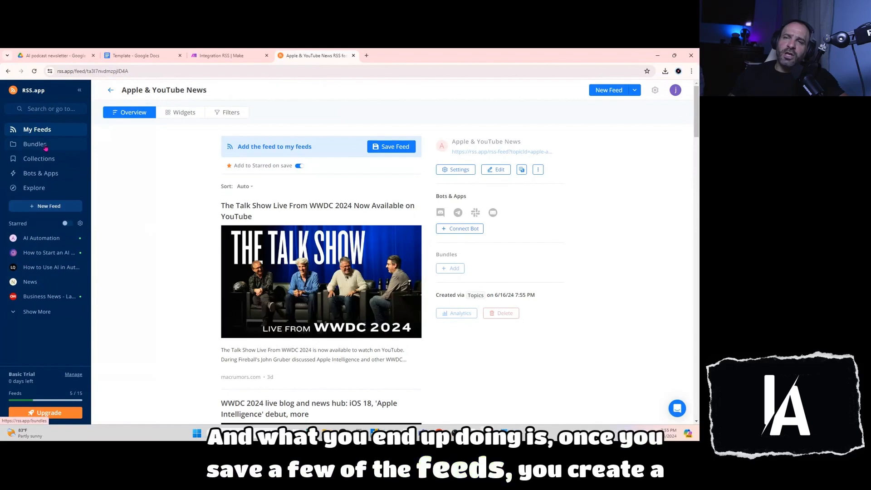
# - Open the AI Automation bundle and copy its XML feed URL
pyautogui.click(45, 147)
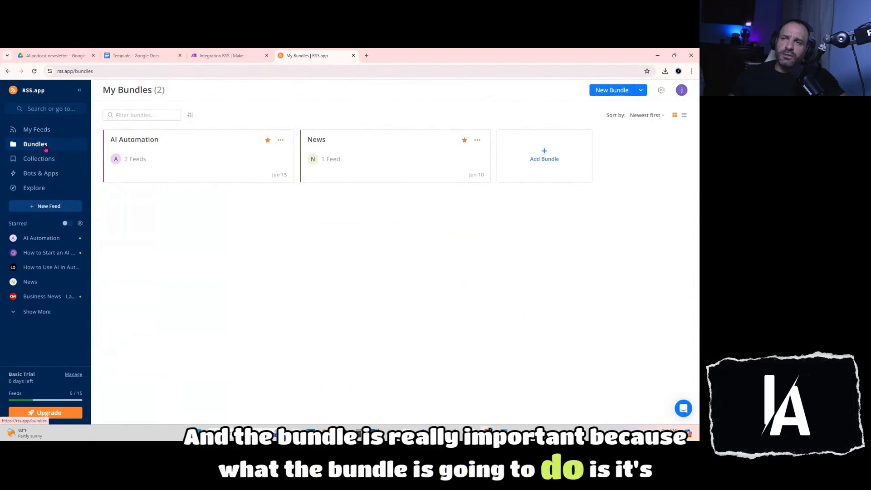
pyautogui.click(223, 157)
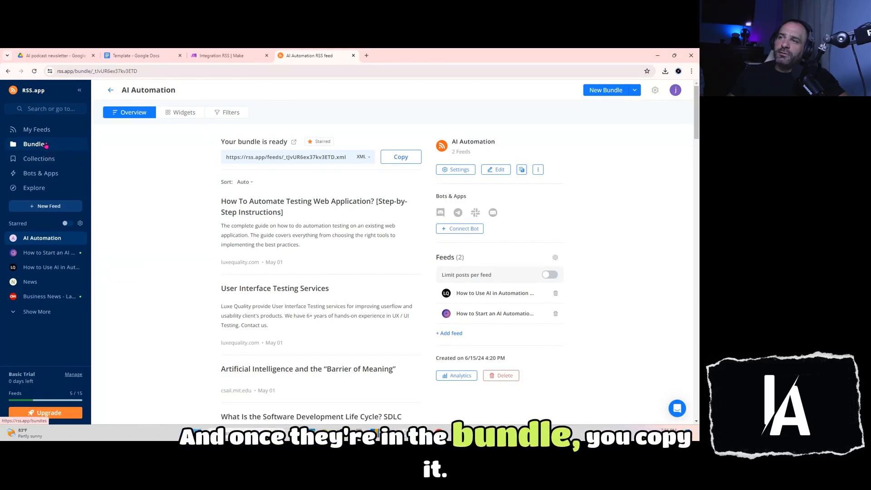
pyautogui.click(406, 158)
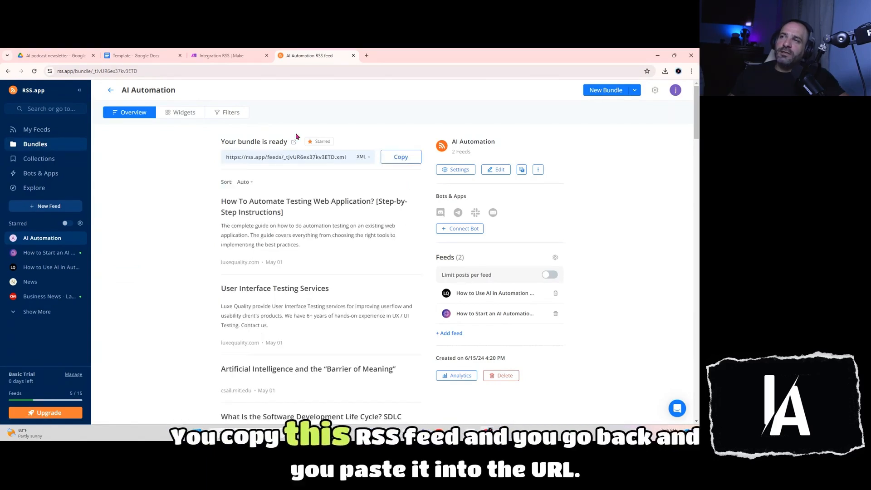
# - Paste the copied bundle URL into Make's RSS module, start from a selected first RSS feed item, and reposition the module on the canvas
pyautogui.click(221, 56)
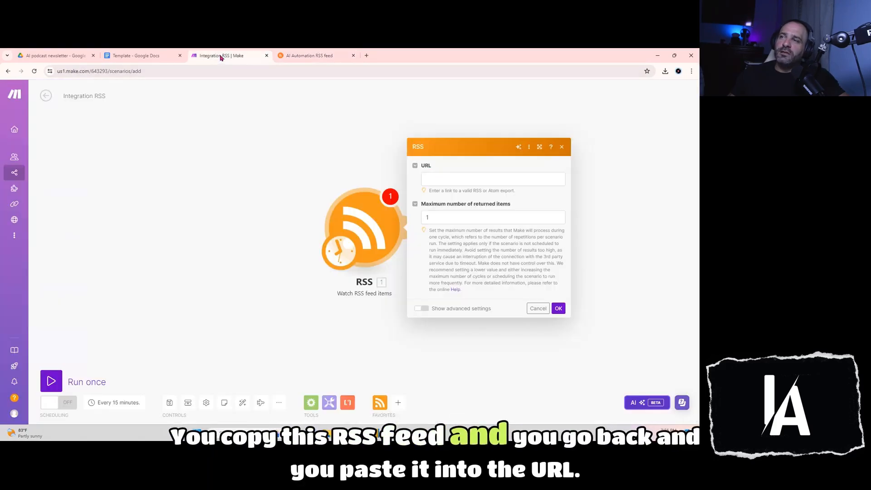
pyautogui.rightClick(456, 182)
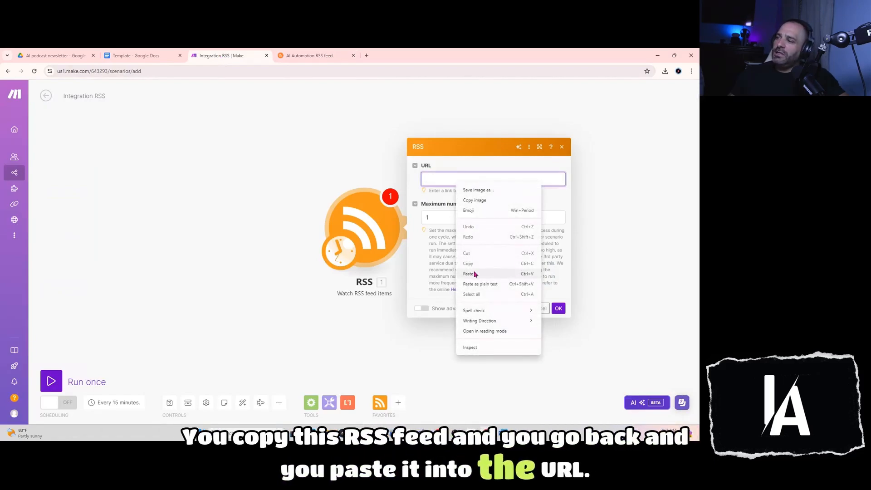
pyautogui.click(468, 274)
pyautogui.click(559, 309)
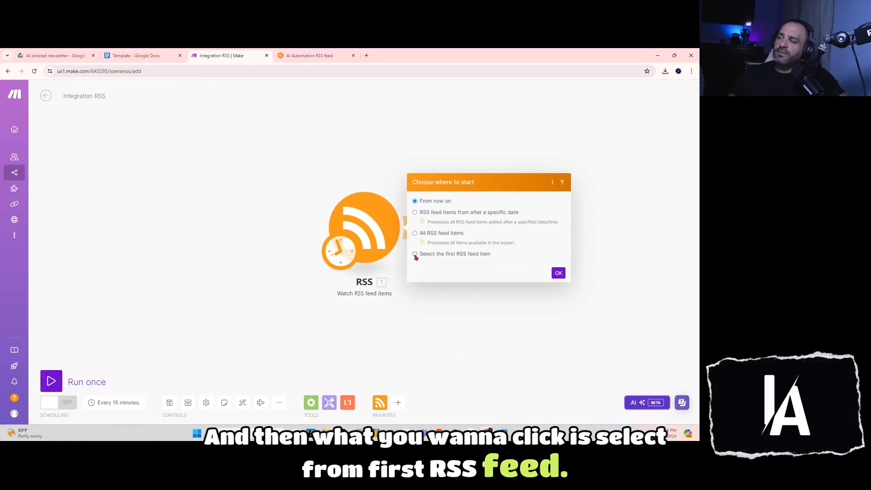
pyautogui.moveTo(299, 235); pyautogui.dragTo(203, 222)
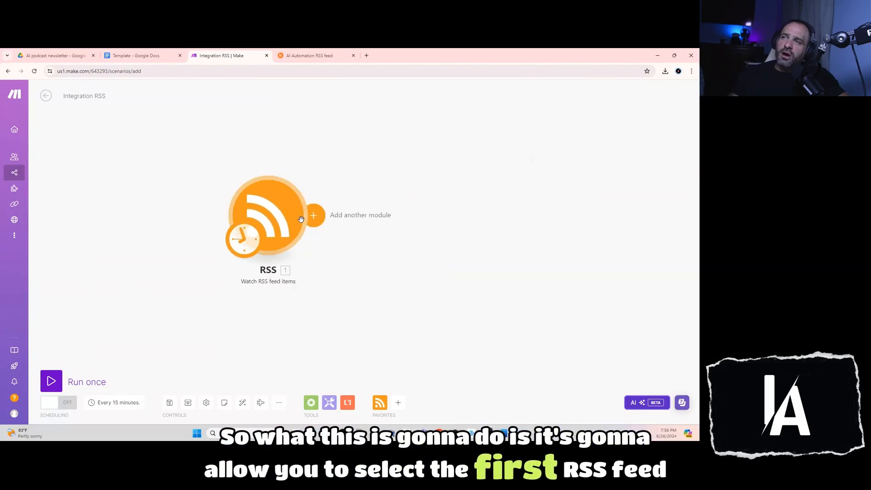
# - Review the articles listed in the AI Automation bundle on RSS.app
pyautogui.click(318, 57)
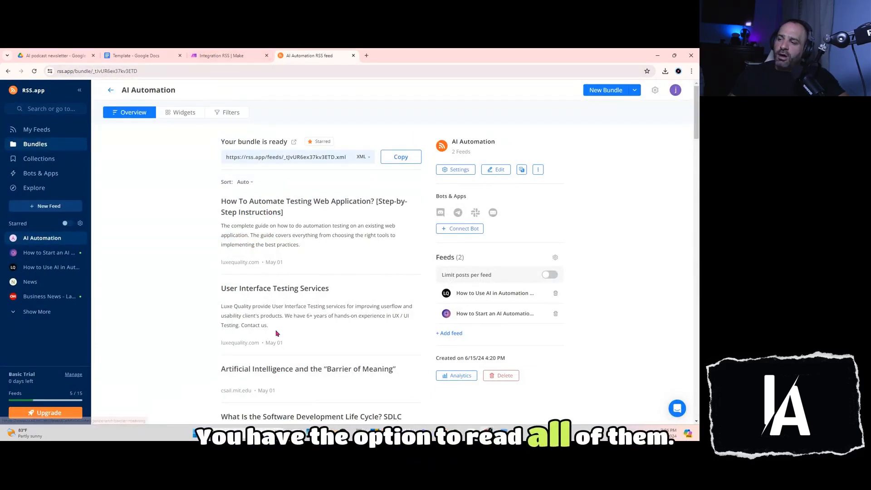
pyautogui.click(229, 57)
pyautogui.click(309, 55)
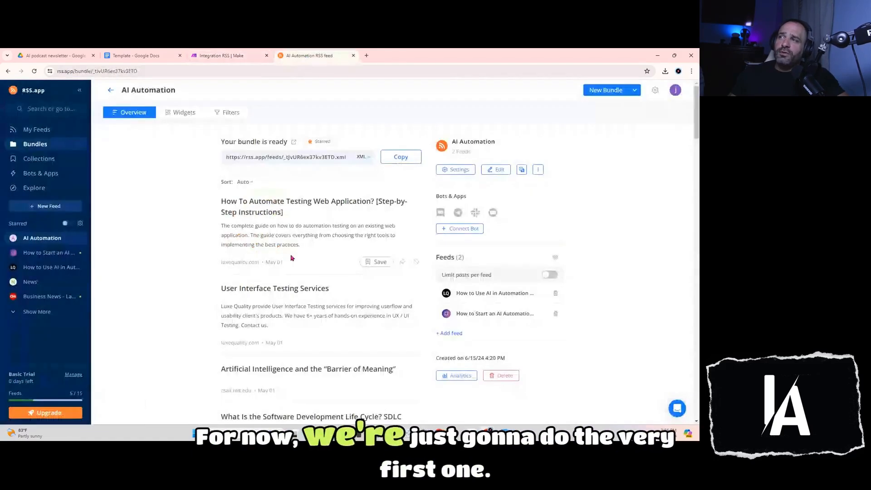
# - Switch to the Make scenario and add an OpenAI Create a Completion module after the RSS module
pyautogui.click(241, 55)
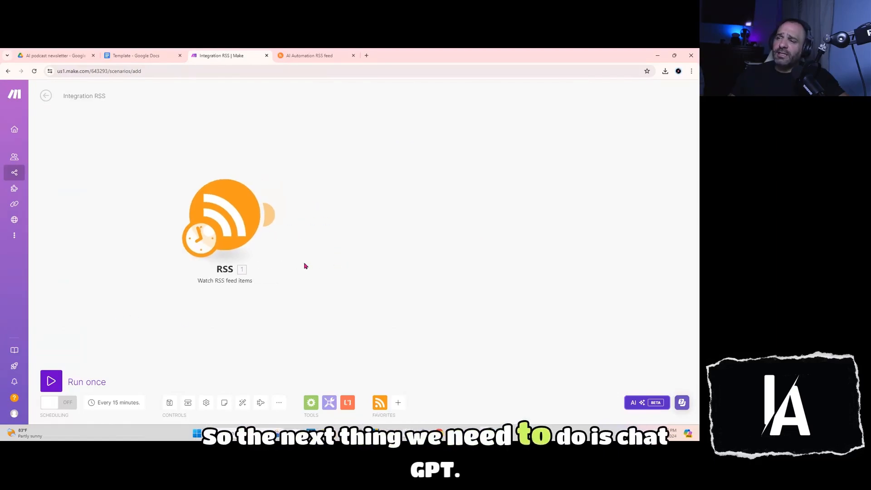
pyautogui.click(271, 217)
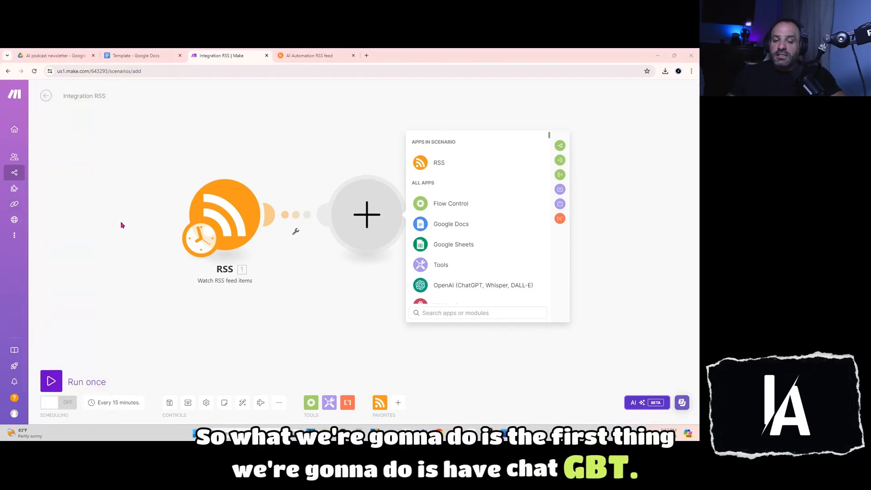
pyautogui.click(451, 285)
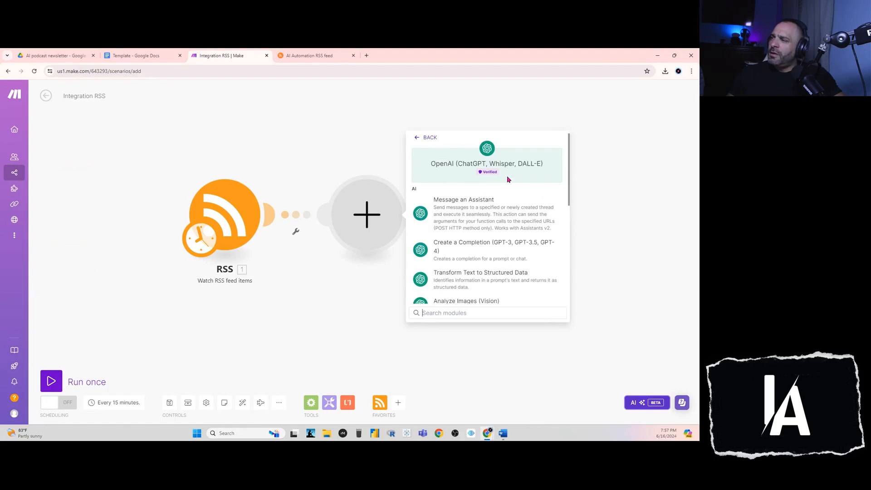
pyautogui.click(479, 245)
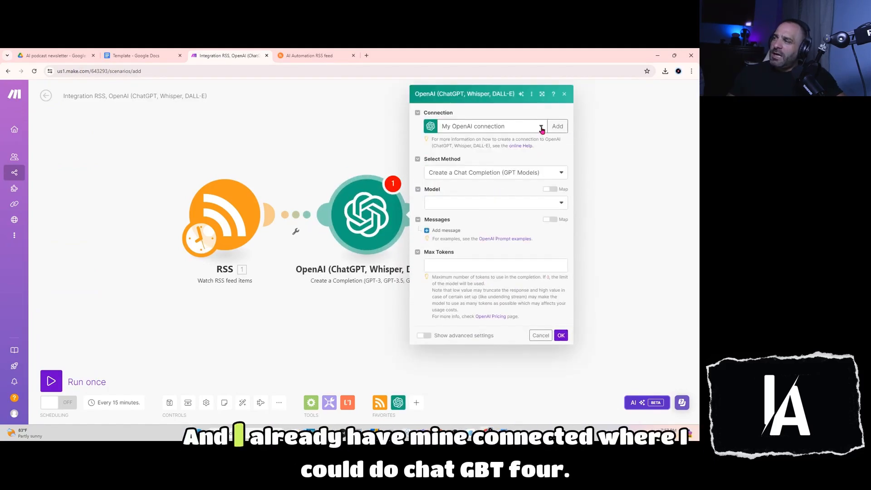
# - Set the OpenAI module's connection to Post to website and its model to gpt-4
pyautogui.click(541, 127)
pyautogui.click(485, 265)
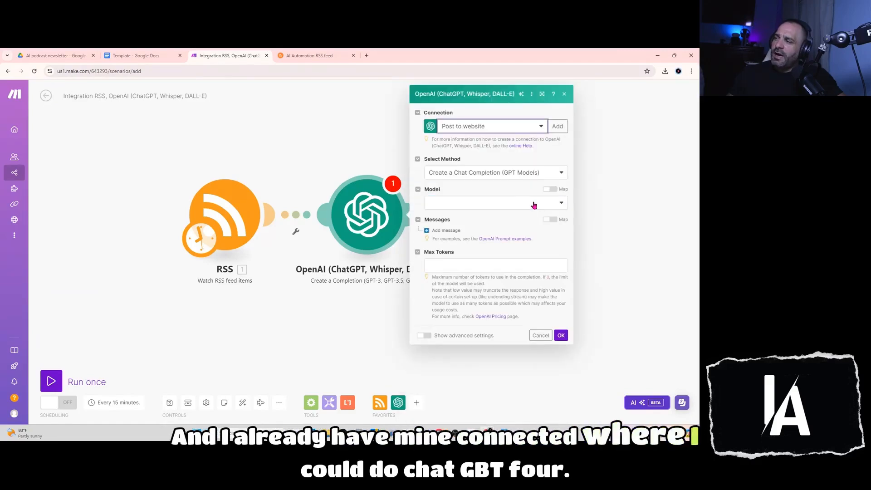
pyautogui.click(559, 205)
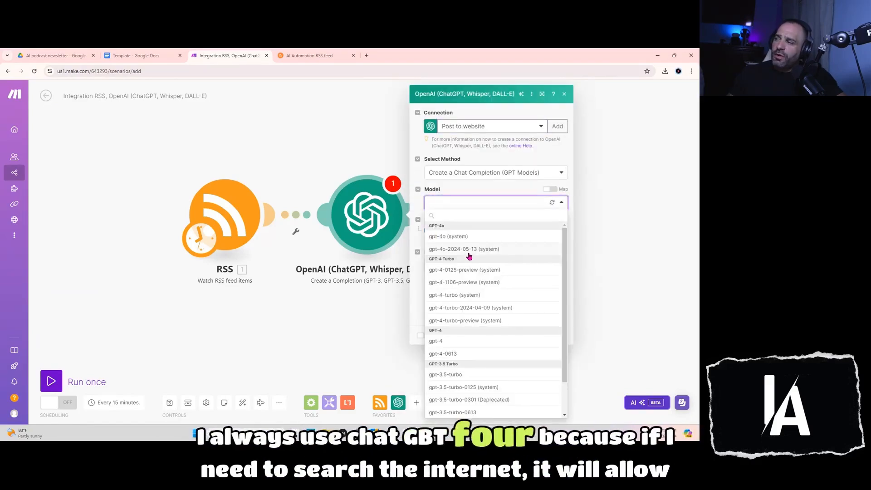
pyautogui.click(456, 342)
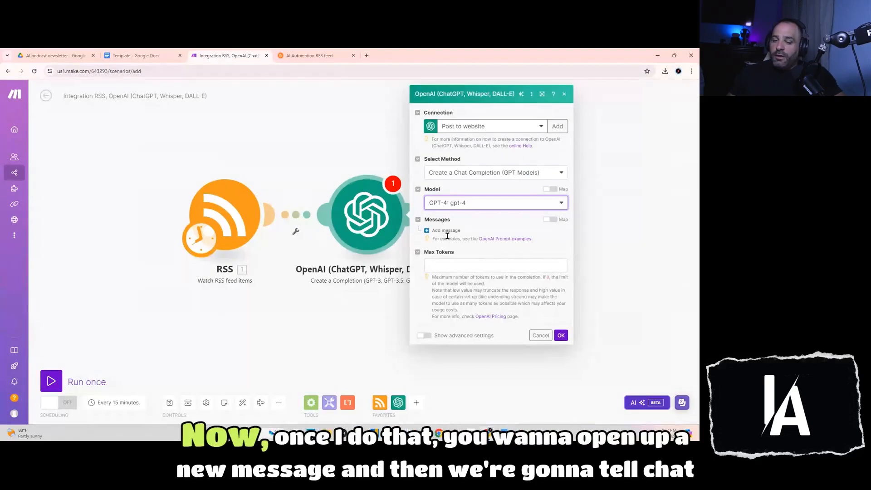
# - Add a message with the User role and paste the newsletter title prompt as its content
pyautogui.click(452, 231)
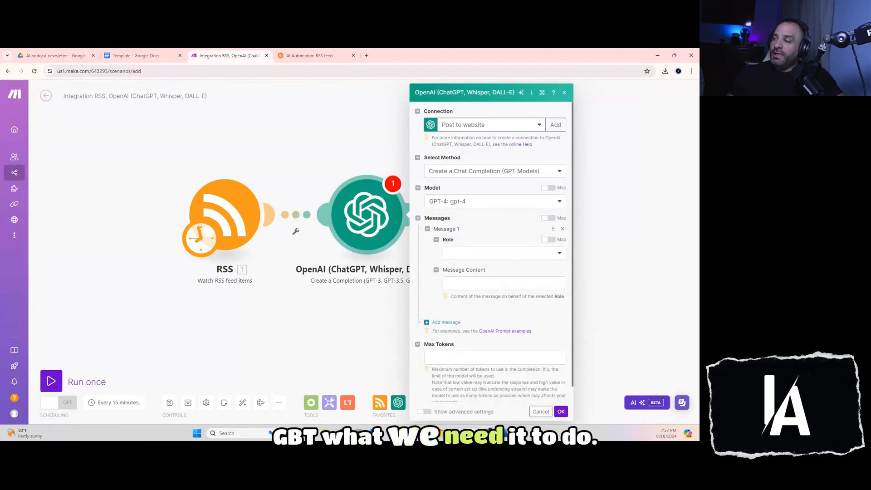
pyautogui.click(459, 254)
pyautogui.click(454, 278)
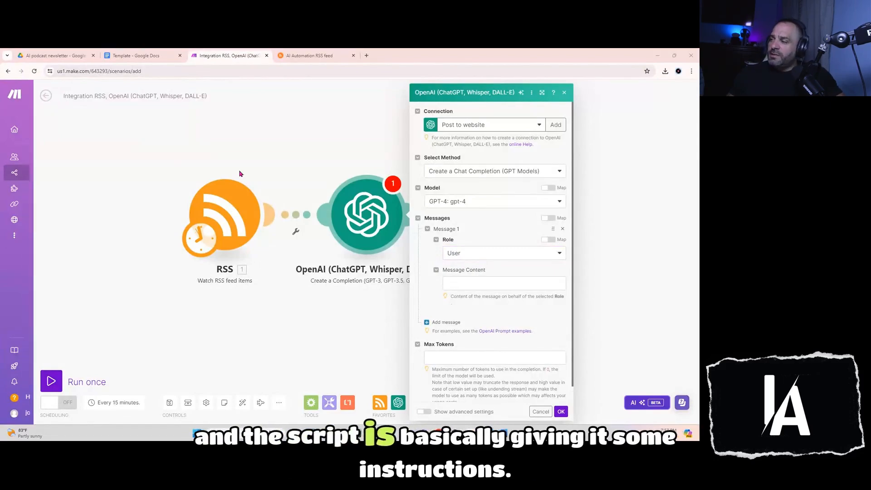
pyautogui.click(457, 283)
pyautogui.rightClick(457, 283)
pyautogui.click(478, 212)
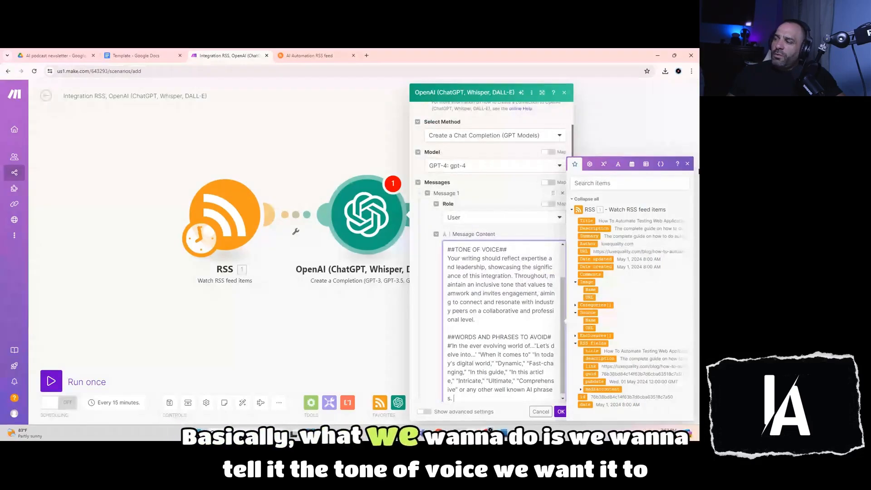
# - Review the pasted title prompt and check the {{Title}} placeholder in the Google Docs template it is meant to fill
pyautogui.scroll(1, 492, 293)
pyautogui.scroll(1, 491, 293)
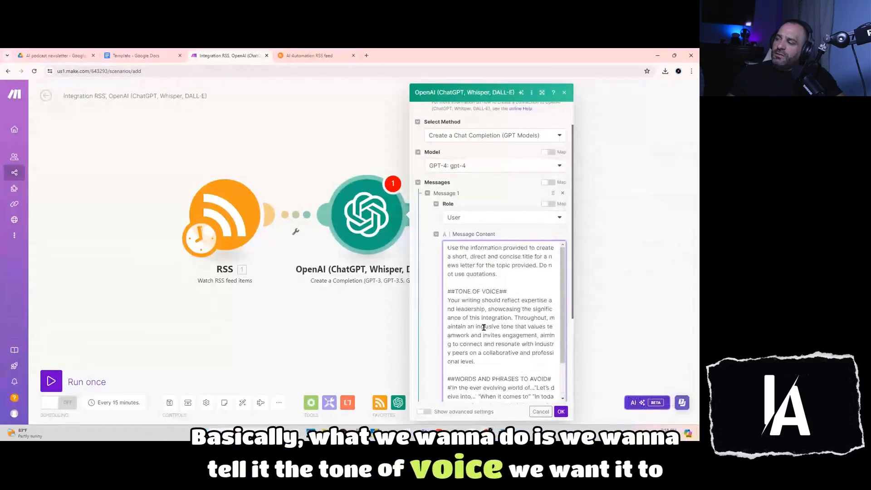
pyautogui.scroll(1, 470, 331)
pyautogui.scroll(-1, 474, 307)
pyautogui.scroll(1, 474, 307)
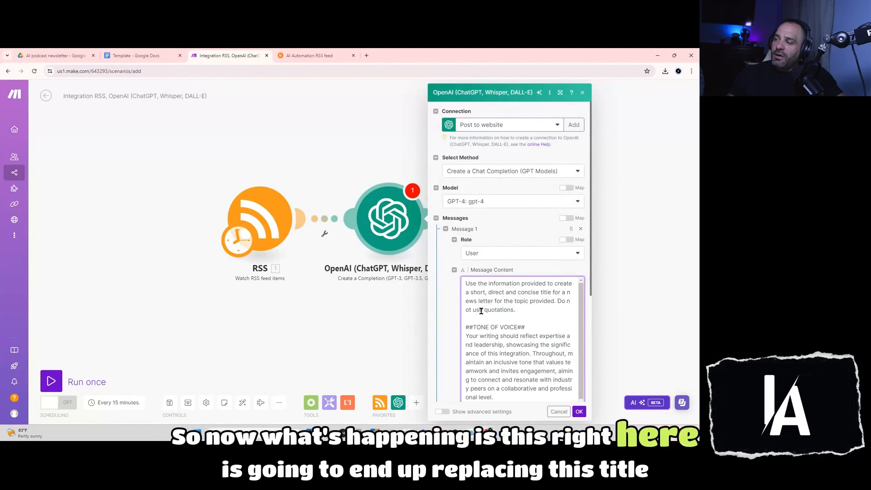
pyautogui.click(144, 56)
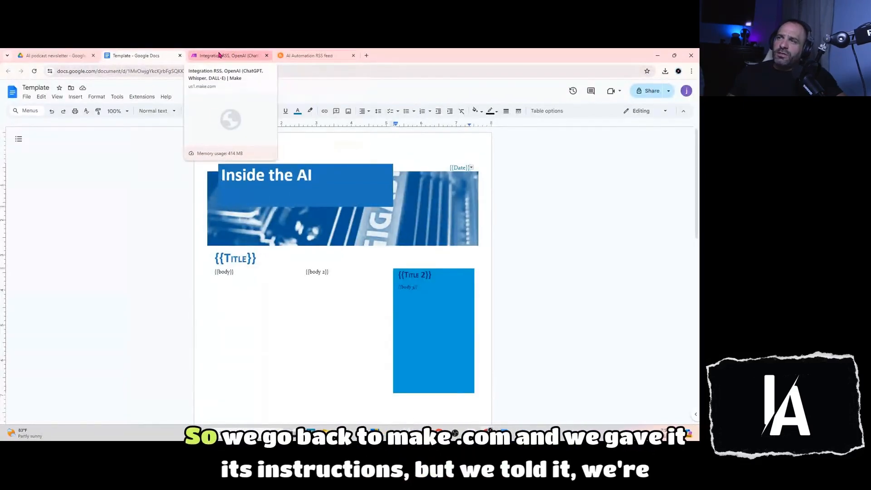
pyautogui.click(240, 55)
# - Map the RSS item's URL at the end of the message content, below the words and phrases to avoid
pyautogui.scroll(-2, 522, 318)
pyautogui.scroll(-1, 592, 316)
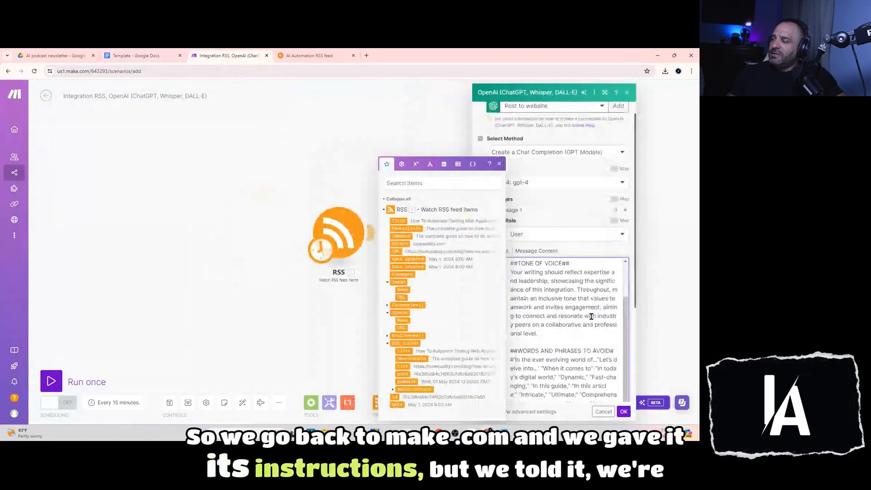
pyautogui.scroll(-2, 591, 316)
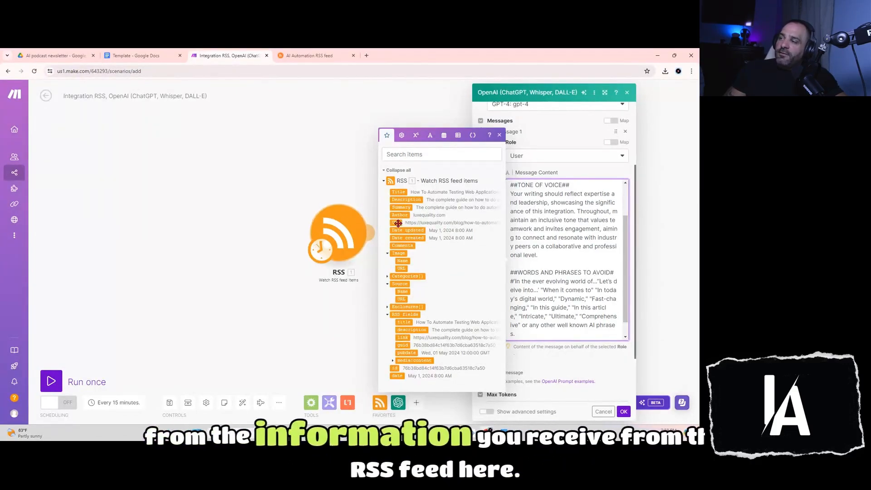
pyautogui.moveTo(395, 230); pyautogui.dragTo(554, 256)
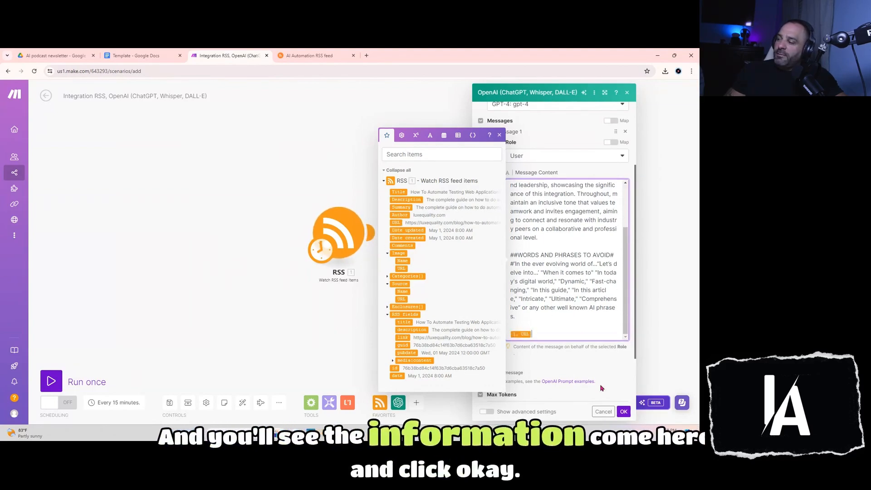
pyautogui.click(625, 412)
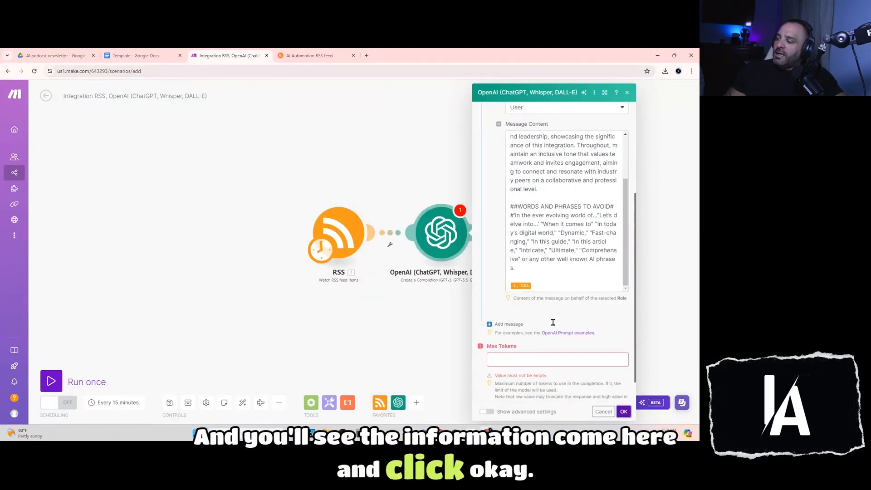
# - Set the OpenAI module's Max Tokens to 500 and save the scenario
pyautogui.click(508, 362)
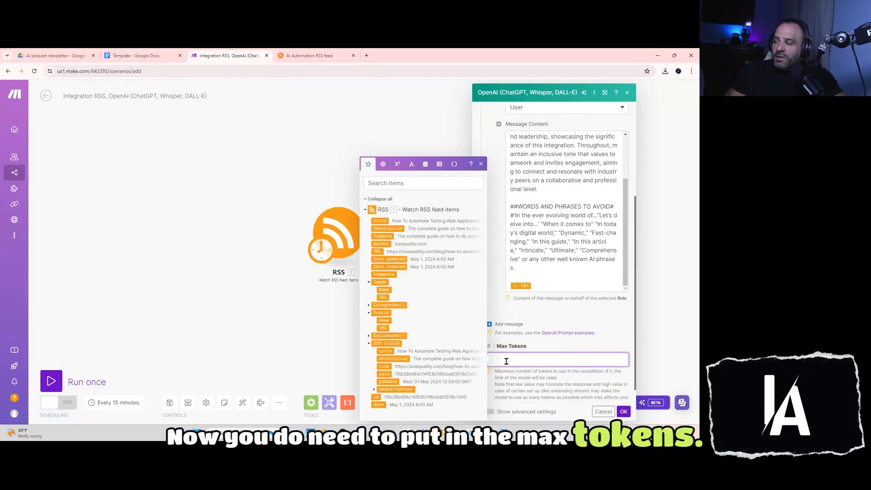
pyautogui.write('500')
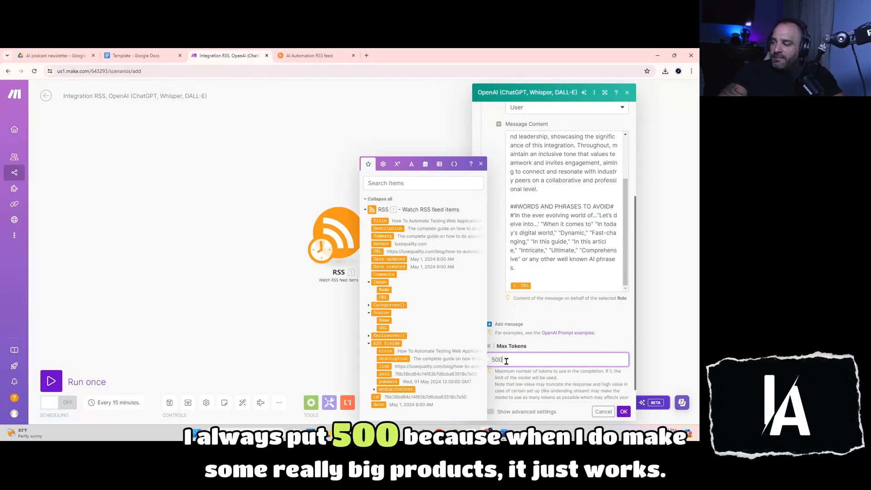
pyautogui.click(624, 412)
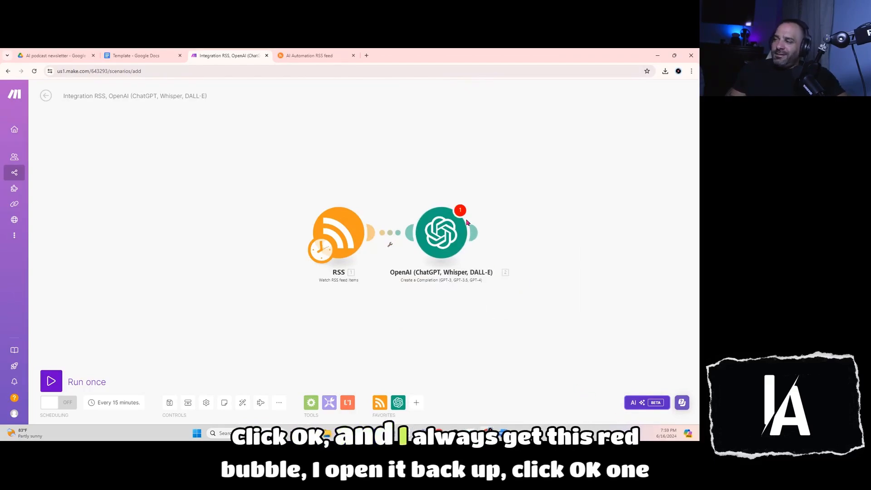
pyautogui.click(443, 235)
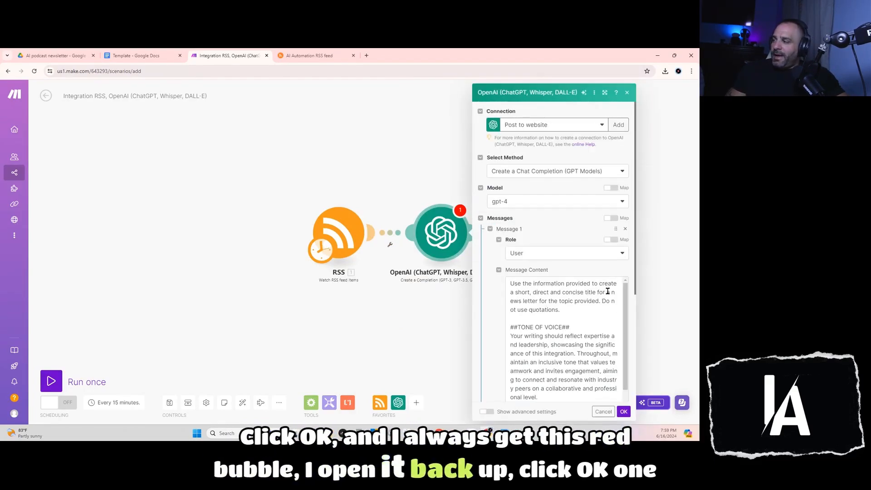
pyautogui.click(624, 412)
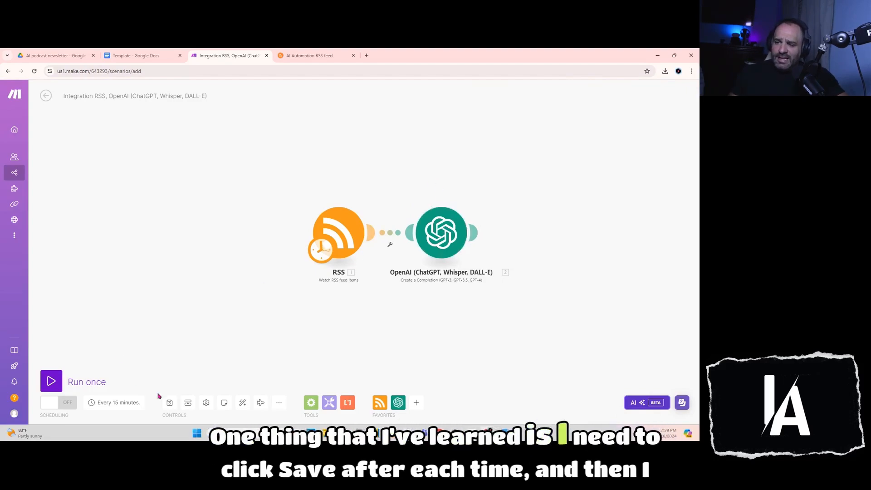
pyautogui.click(169, 403)
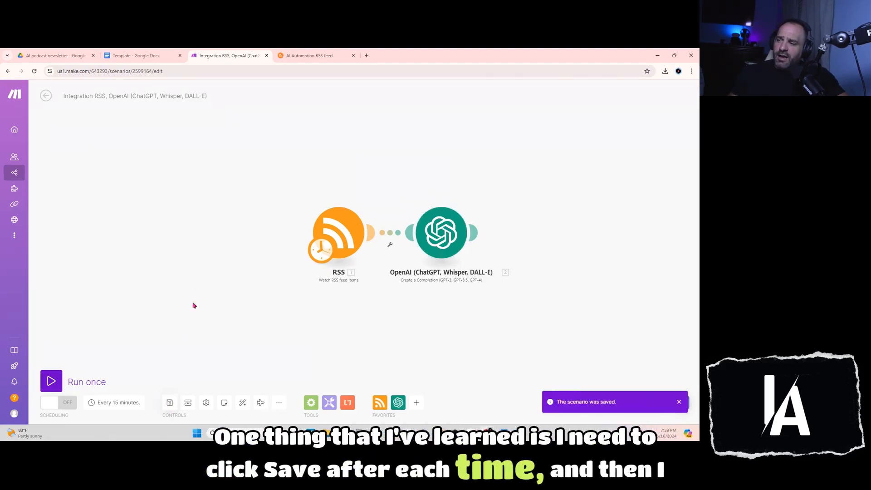
# - Rename the scenario as Free Template Youtube
pyautogui.click(205, 97)
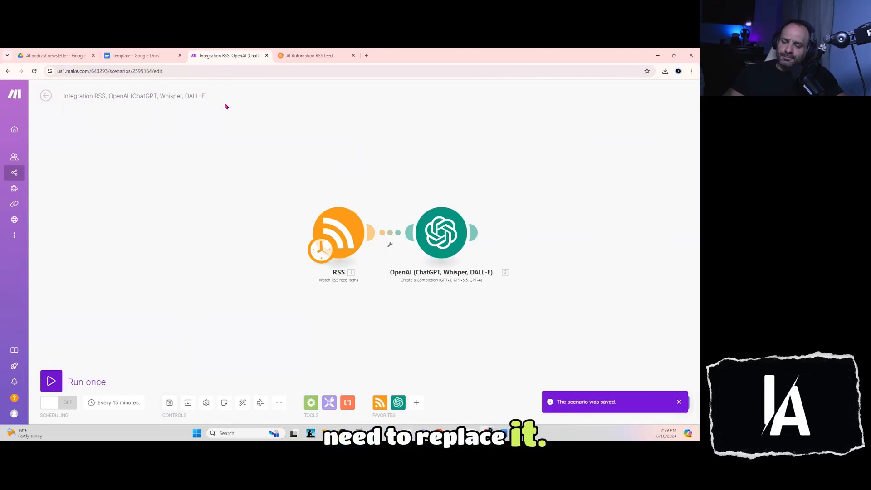
pyautogui.press('BackSpace')
pyautogui.press('BackSpace')
pyautogui.press('BackSpace')
pyautogui.press('BackSpace')
pyautogui.press('BackSpace')
pyautogui.press('BackSpace')
pyautogui.press('BackSpace')
pyautogui.press('BackSpace')
pyautogui.press('BackSpace')
pyautogui.press('BackSpace')
pyautogui.press('BackSpace')
pyautogui.press('BackSpace')
pyautogui.press('BackSpace')
pyautogui.press('BackSpace')
pyautogui.press('BackSpace')
pyautogui.press('BackSpace')
pyautogui.press('BackSpace')
pyautogui.press('BackSpace')
pyautogui.press('BackSpace')
pyautogui.press('BackSpace')
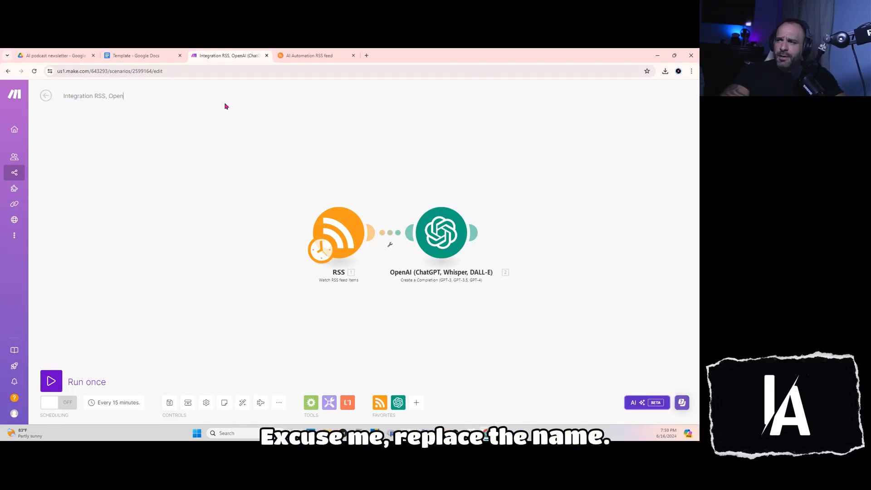
pyautogui.press('BackSpace')
pyautogui.press('BackSpace')
pyautogui.press('BackSpace')
pyautogui.press('BackSpace')
pyautogui.press('BackSpace')
pyautogui.press('BackSpace')
pyautogui.press('BackSpace')
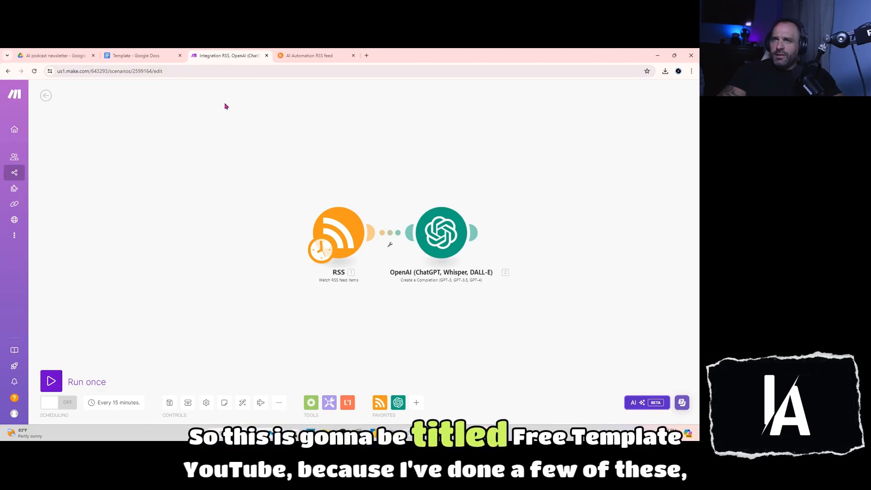
pyautogui.write('Free')
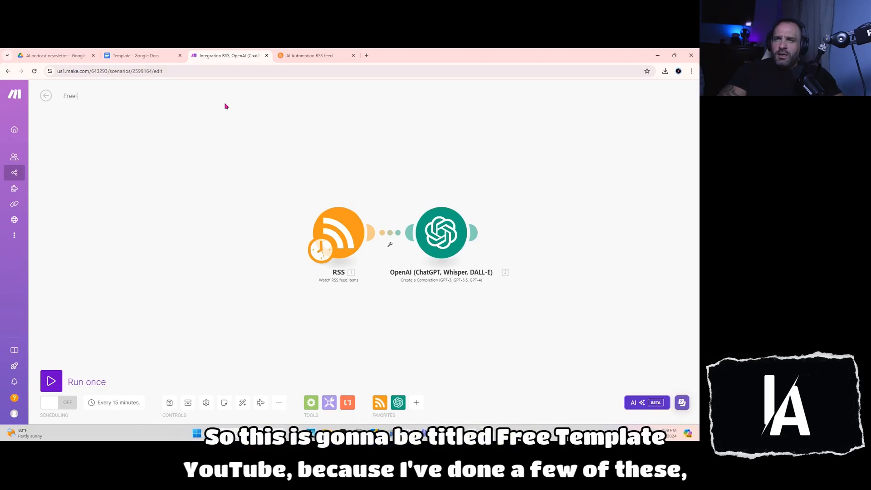
pyautogui.write(' Template Youtbe')
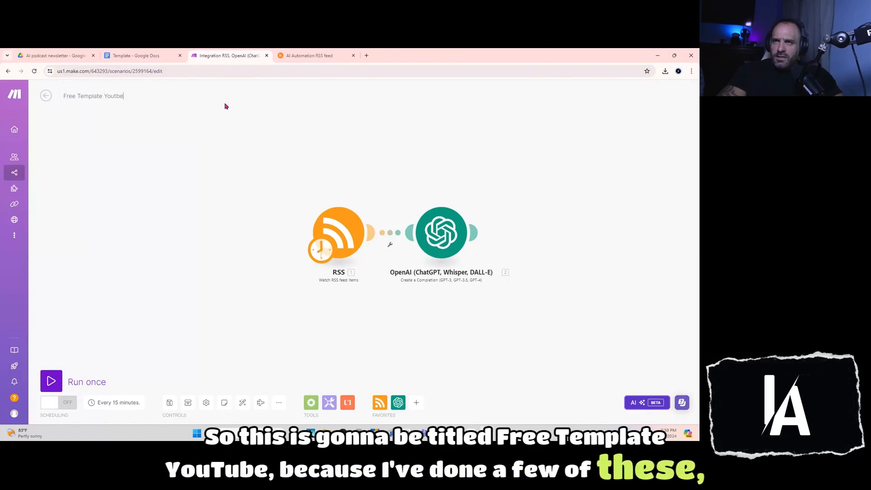
pyautogui.press('BackSpace')
pyautogui.press('BackSpace')
pyautogui.write('ube')
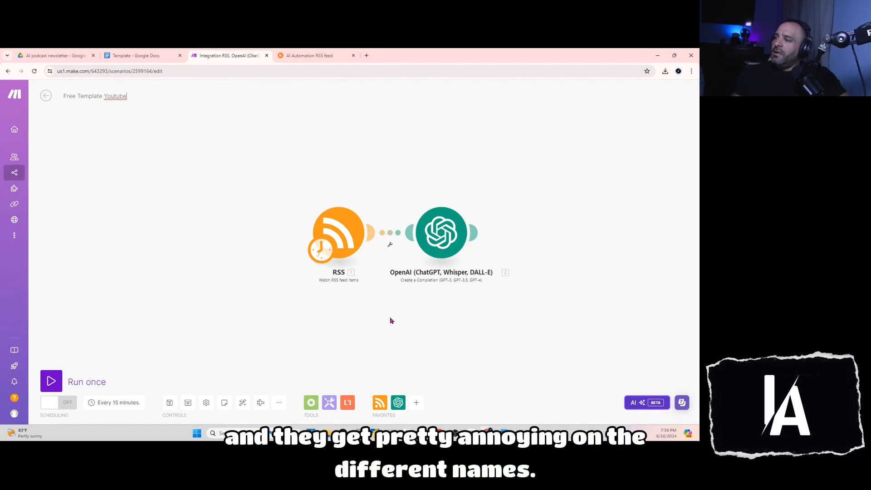
# - Add a second OpenAI Create a Completion module after the first one and set its model to gpt-4
pyautogui.moveTo(390, 313); pyautogui.dragTo(302, 311)
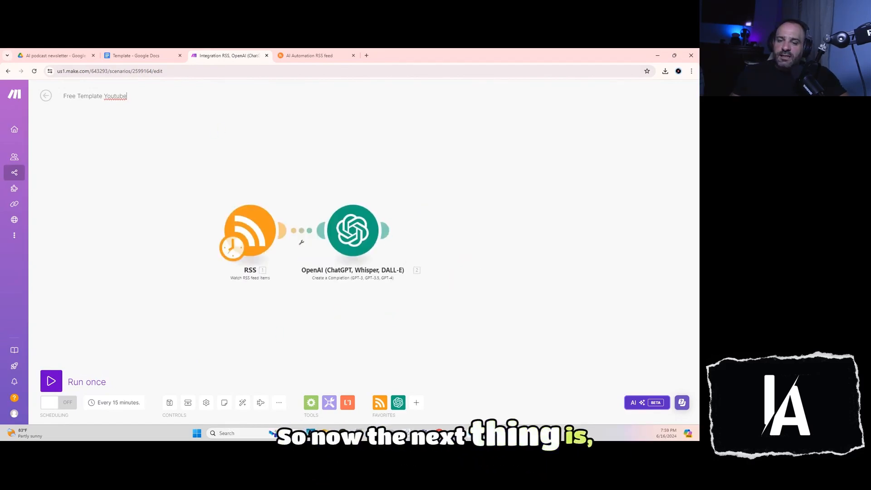
pyautogui.click(455, 230)
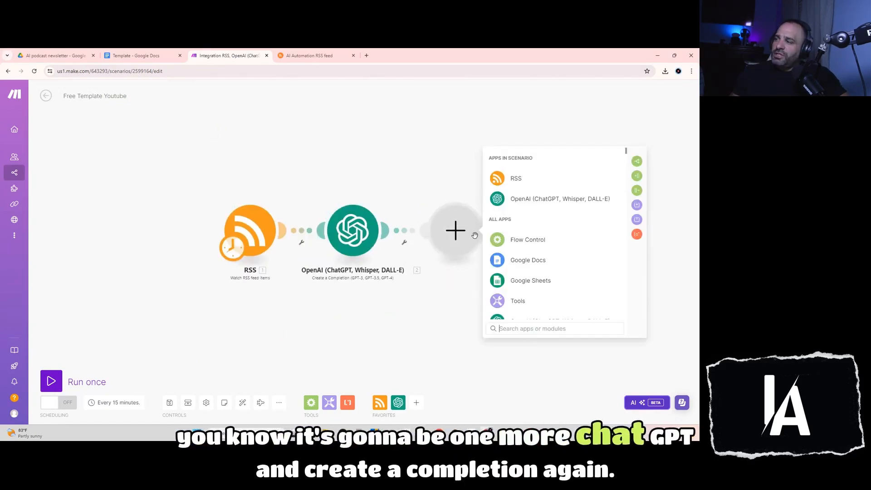
pyautogui.click(538, 198)
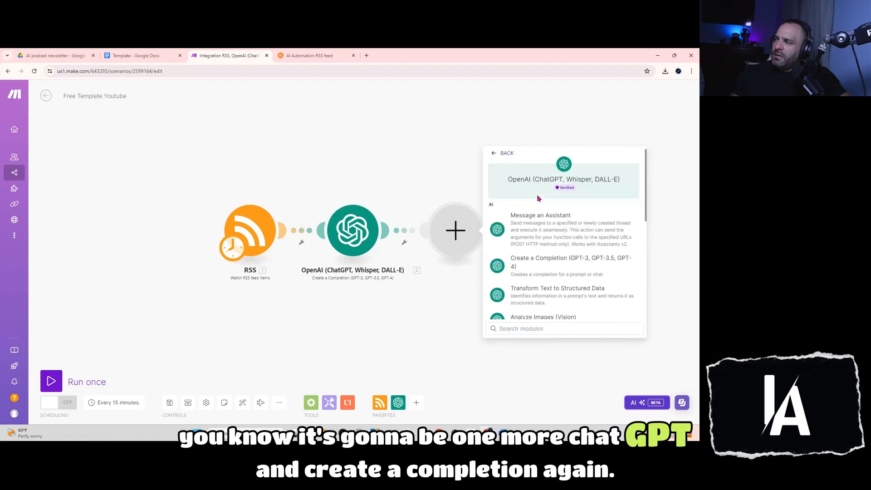
pyautogui.click(530, 270)
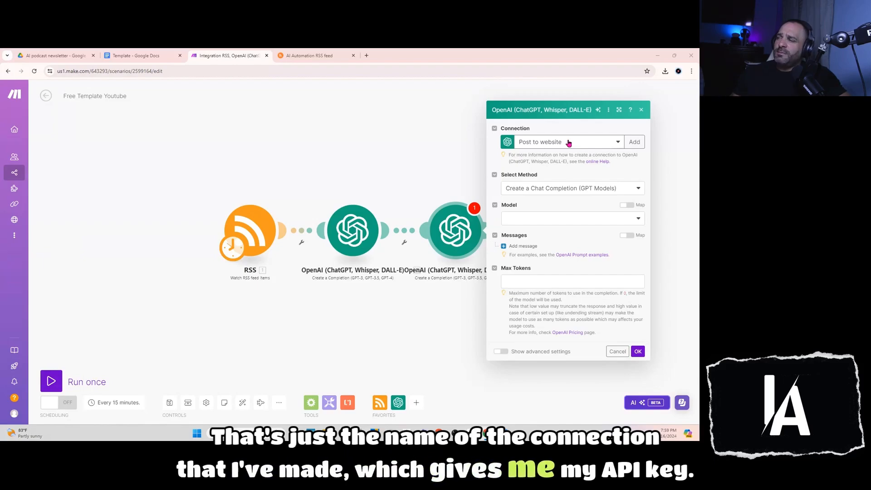
pyautogui.click(638, 219)
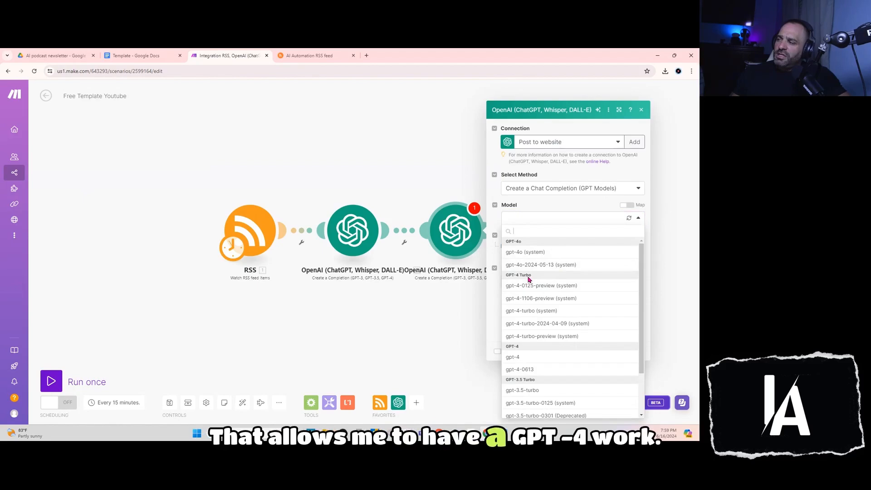
pyautogui.click(517, 358)
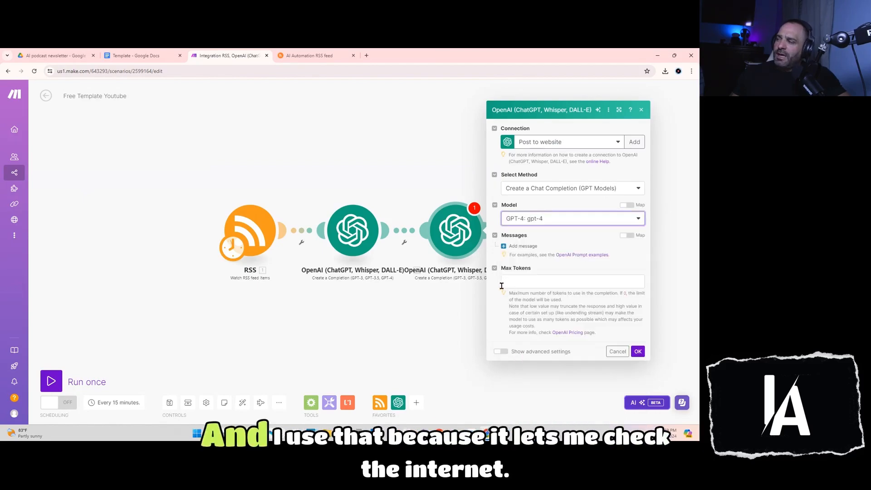
# - Add a message with the User role to the second OpenAI module
pyautogui.click(523, 246)
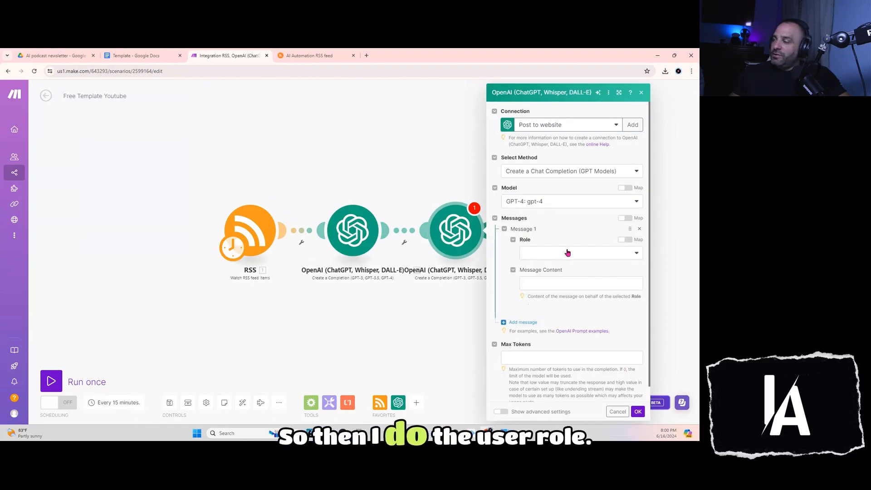
pyautogui.click(567, 253)
pyautogui.click(556, 278)
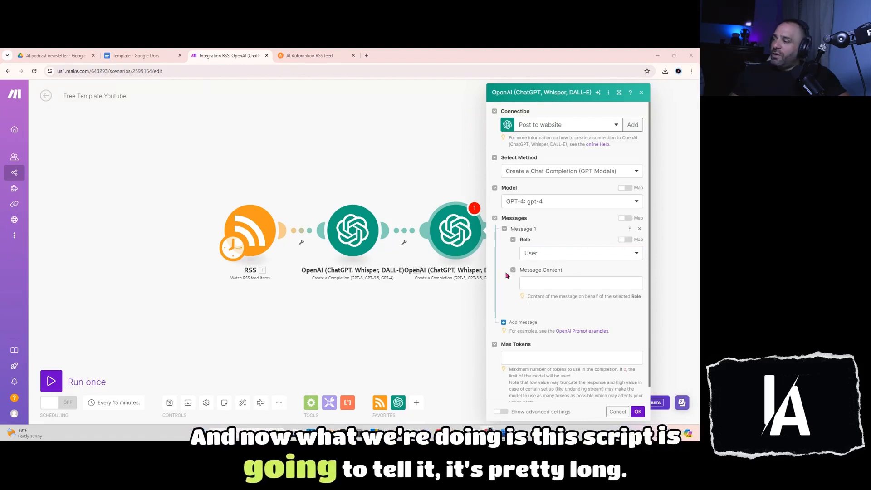
# - Paste the "Inside the AI" website copywriter prompt as the message content and separate the joined words "newsletter" and "we" in its first paragraph
pyautogui.click(550, 284)
pyautogui.rightClick(550, 283)
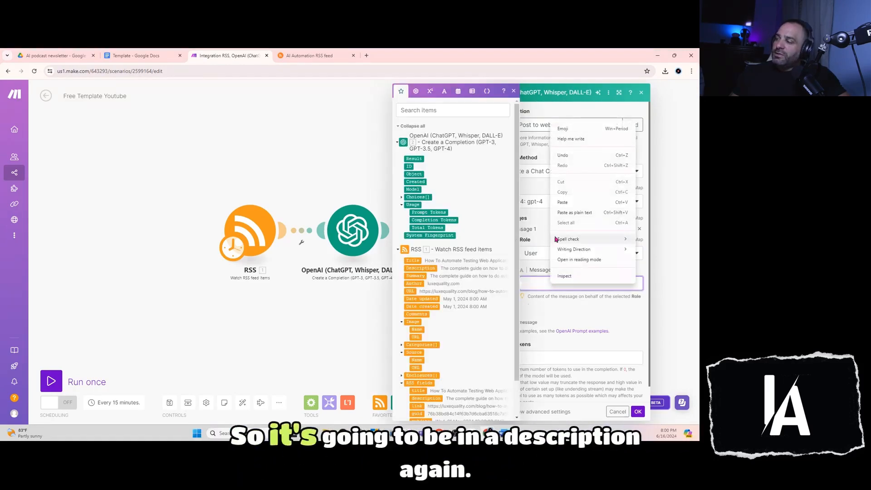
pyautogui.click(563, 202)
pyautogui.click(514, 92)
pyautogui.scroll(10, 560, 300)
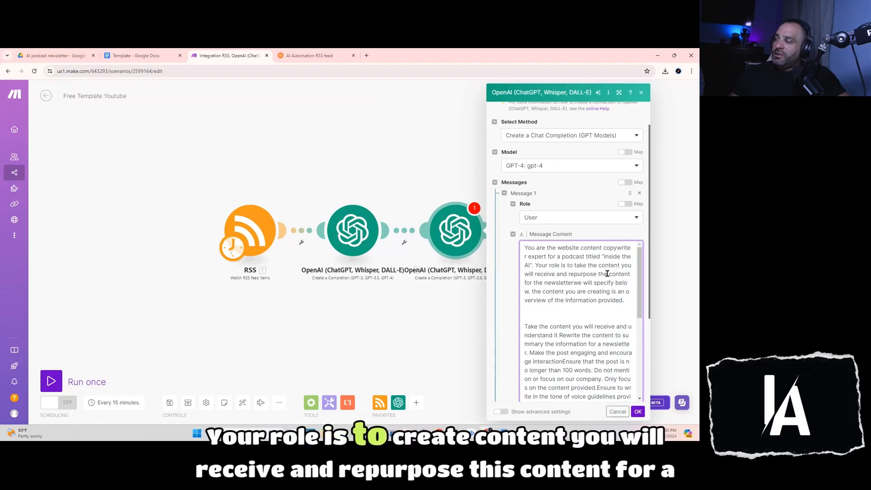
pyautogui.click(574, 284)
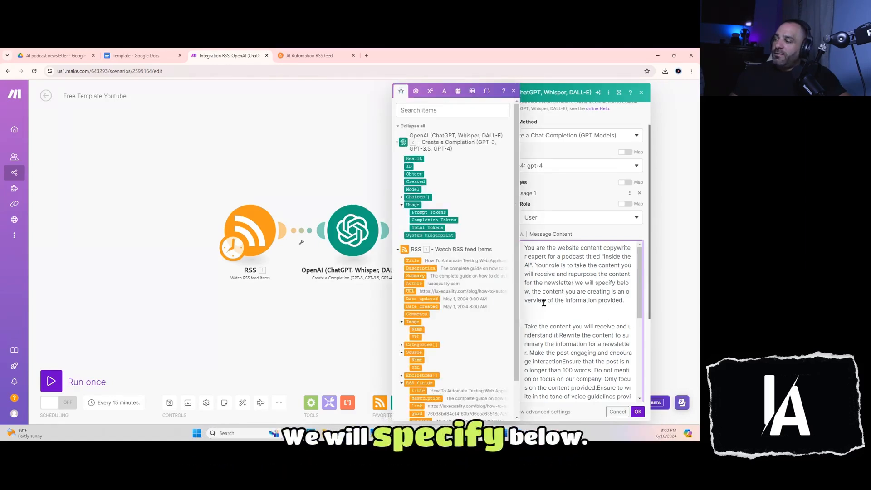
pyautogui.click(513, 91)
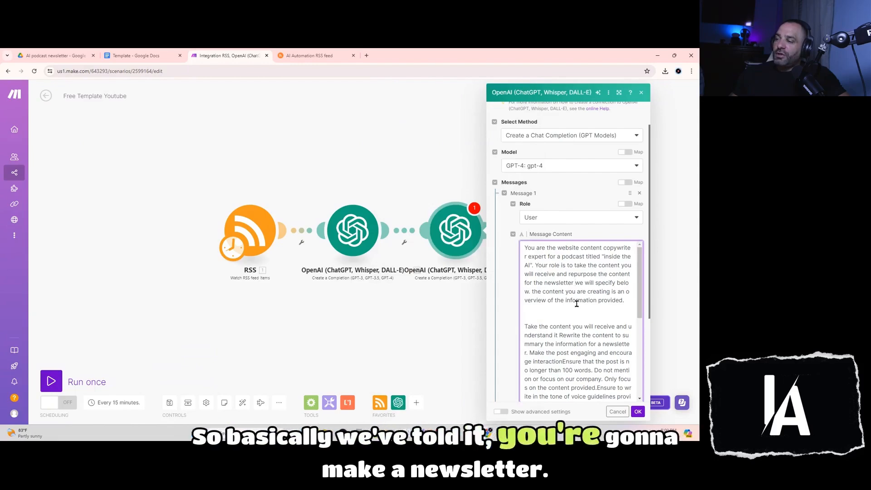
# - Review the pasted prompt's rewriting instructions, tone of voice section, and words and phrases to avoid
pyautogui.scroll(-1, 571, 303)
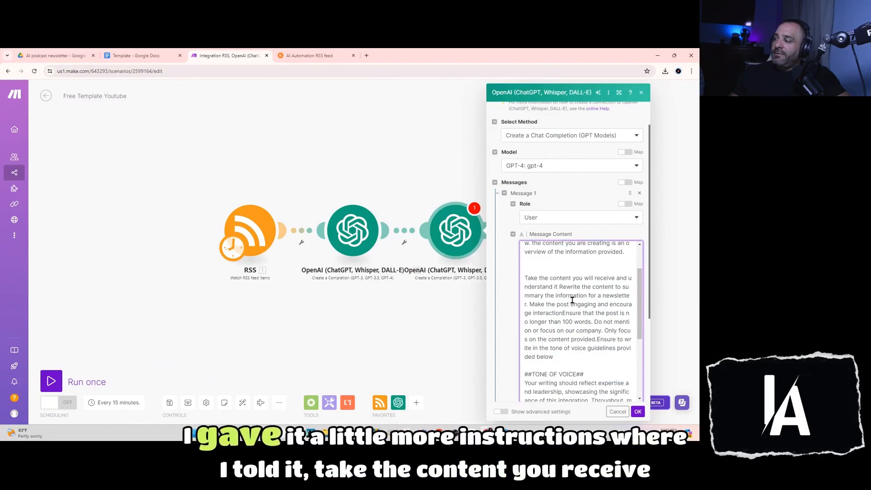
pyautogui.scroll(-1, 572, 303)
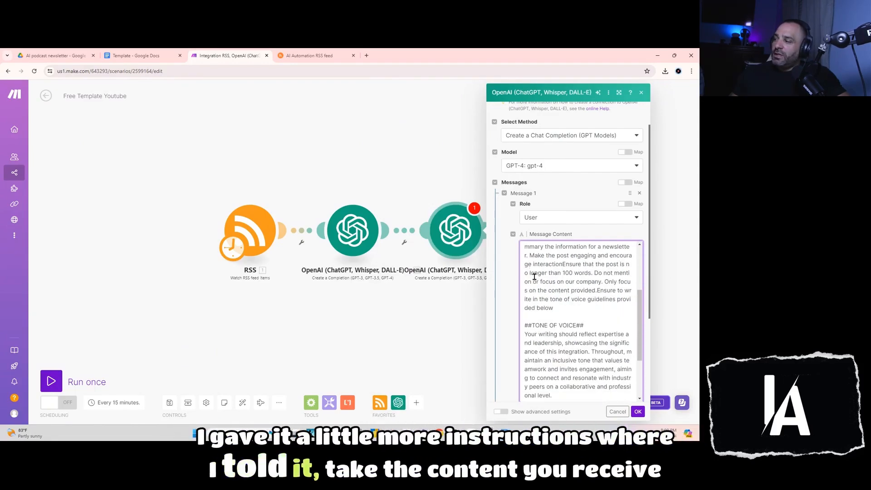
pyautogui.scroll(1, 538, 281)
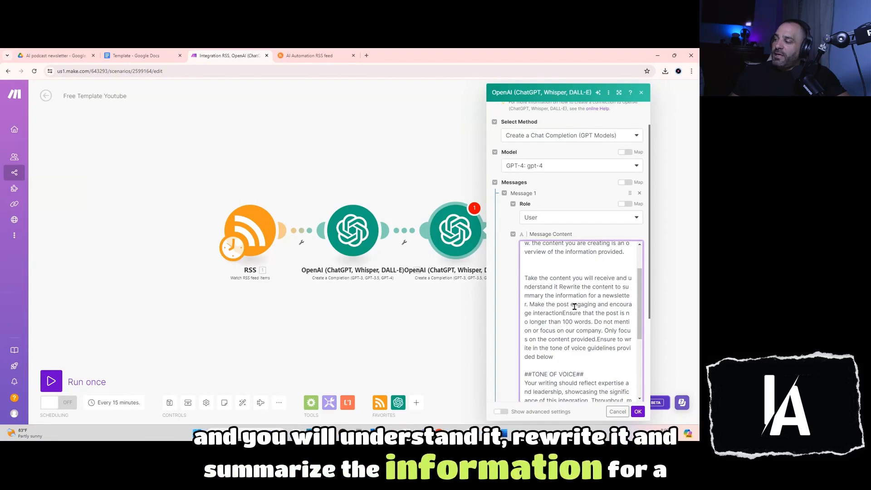
pyautogui.scroll(-1, 567, 311)
pyautogui.scroll(1, 567, 312)
pyautogui.scroll(-2, 567, 312)
pyautogui.scroll(-1, 567, 311)
pyautogui.scroll(-2, 571, 311)
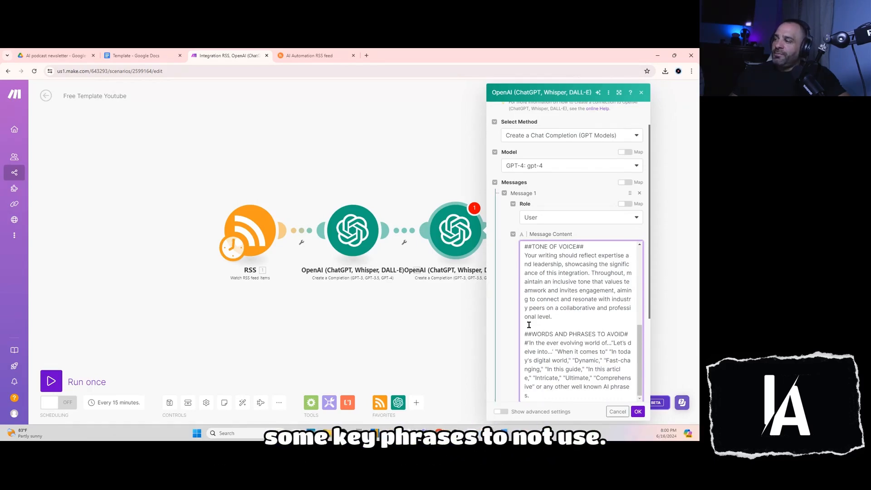
pyautogui.scroll(-1, 552, 365)
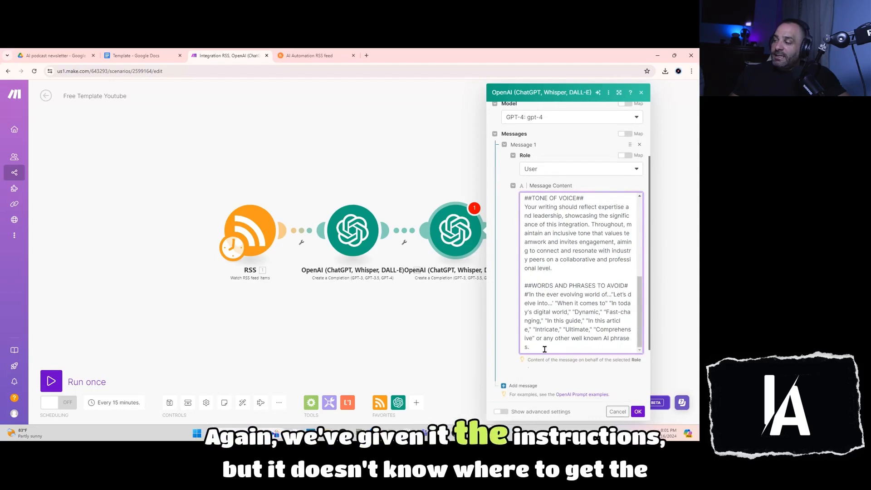
# - Map the RSS item's Title and URL on a new line below the words and phrases to avoid
pyautogui.click(543, 348)
pyautogui.press('Return')
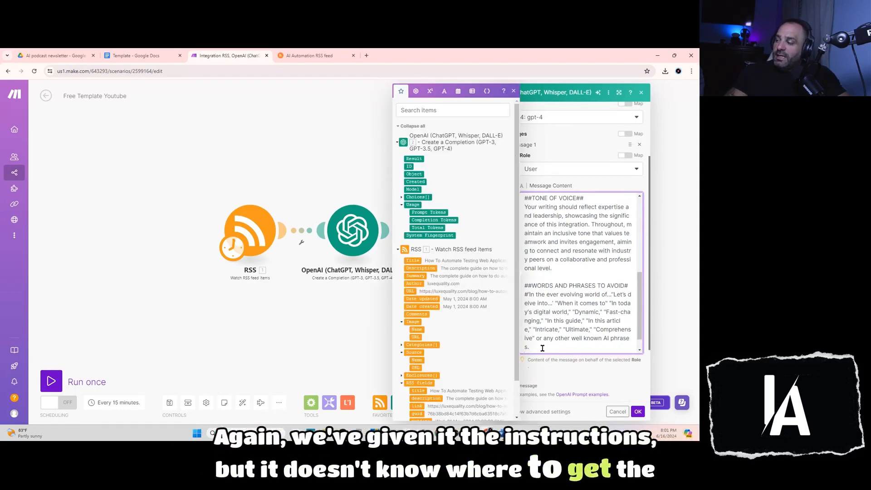
pyautogui.press('Return')
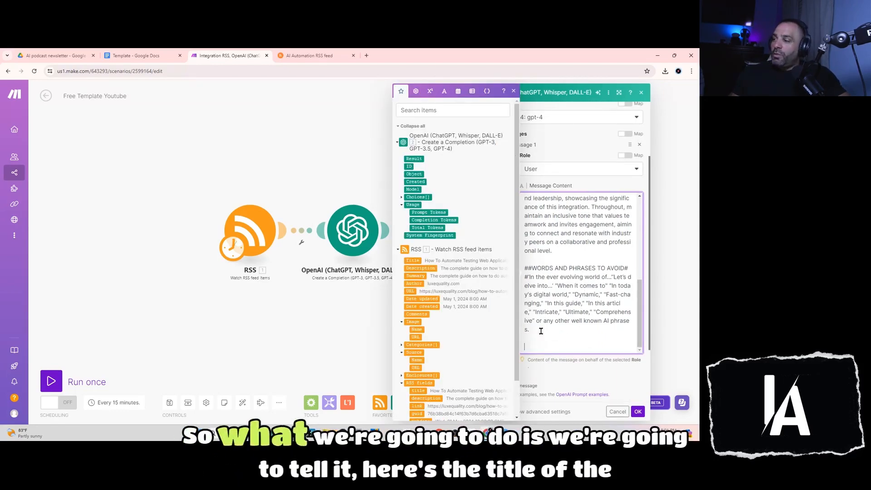
pyautogui.click(414, 261)
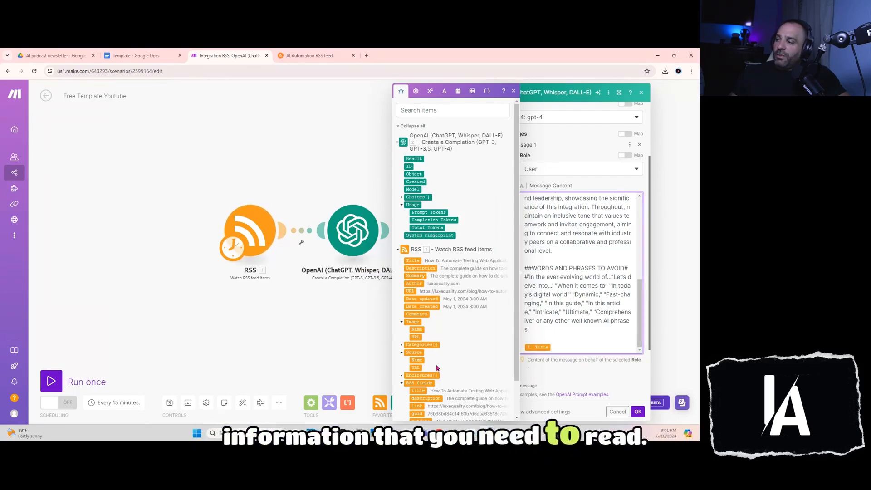
pyautogui.click(410, 291)
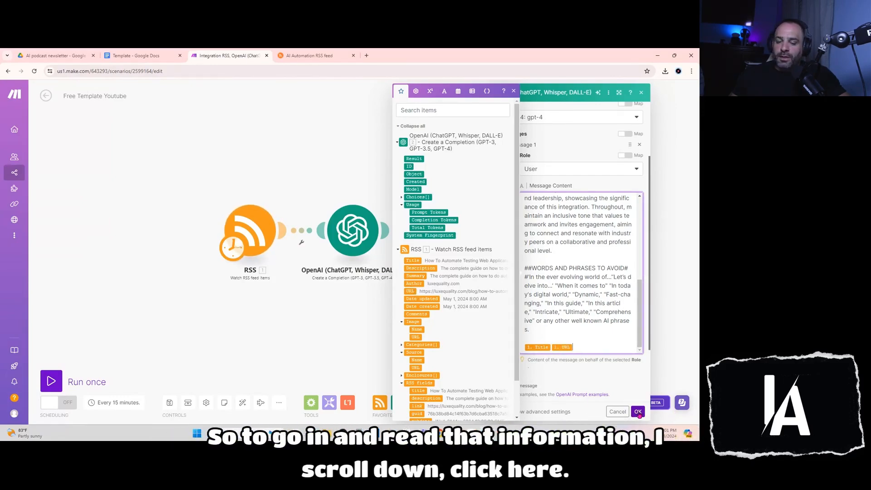
# - Set the second OpenAI module's Max Tokens to 1000 and save the module's settings
pyautogui.scroll(-2, 583, 379)
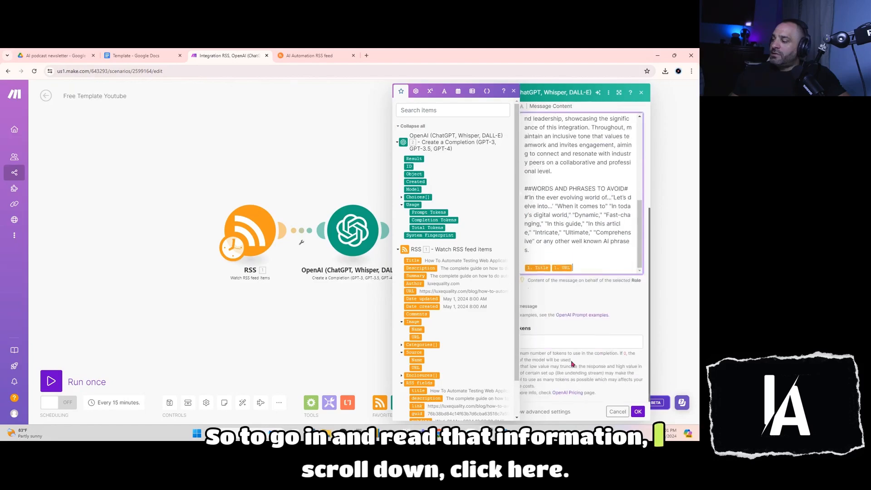
pyautogui.click(544, 336)
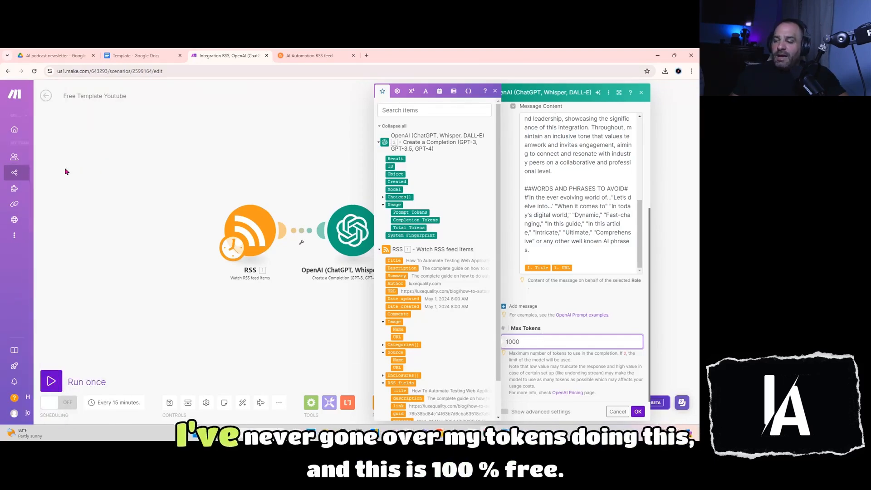
pyautogui.click(495, 92)
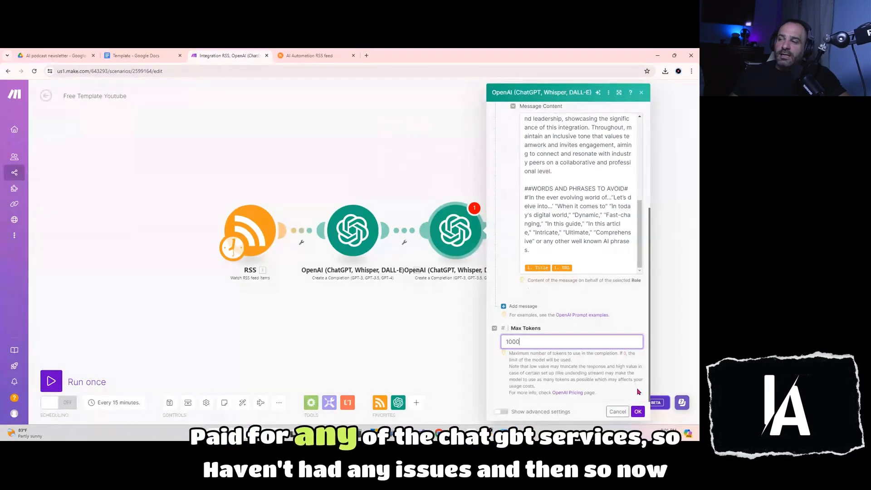
pyautogui.click(640, 413)
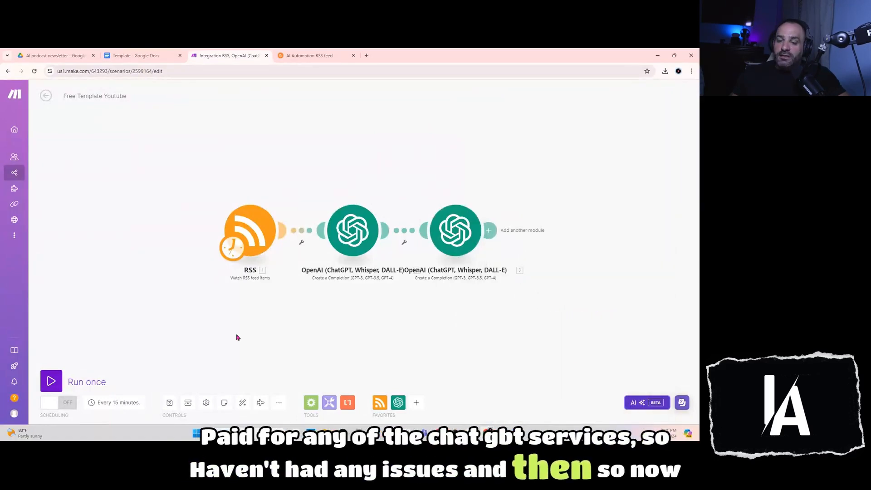
# - Review the second OpenAI module's prompt and check the body placeholder it fills in the Google Docs Template
pyautogui.click(503, 232)
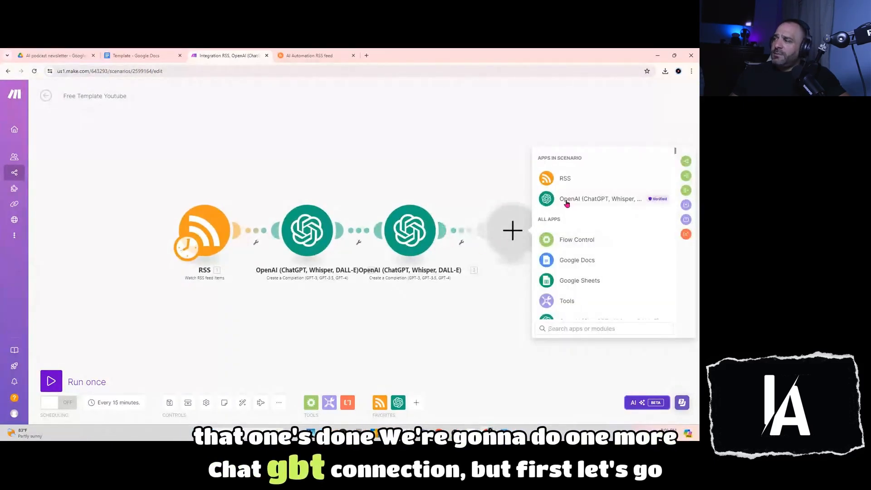
pyautogui.click(549, 199)
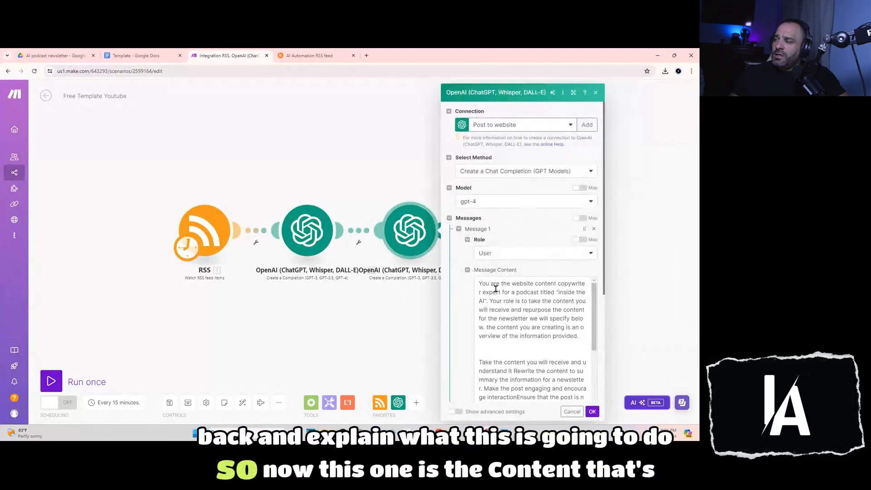
pyautogui.scroll(-3, 499, 295)
pyautogui.scroll(3, 499, 295)
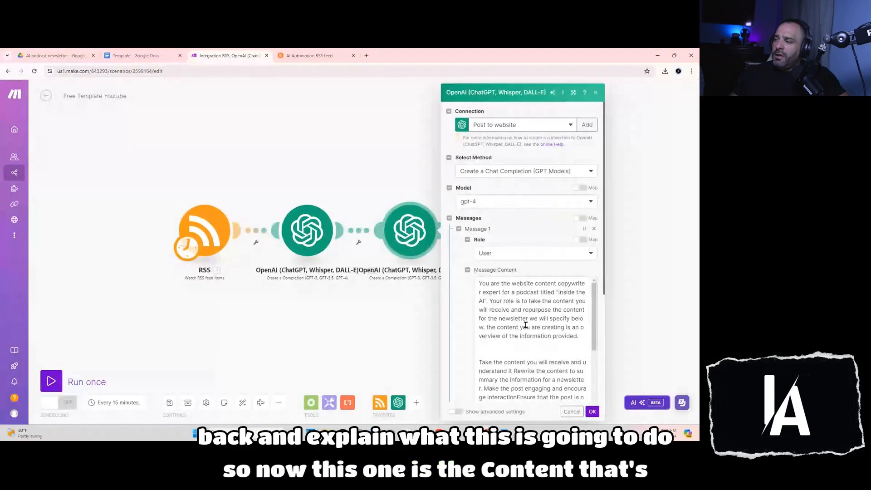
pyautogui.click(144, 55)
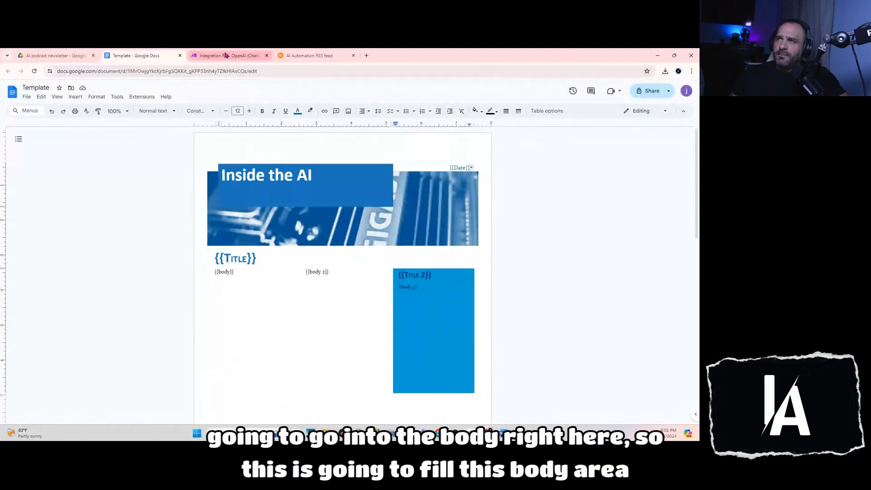
pyautogui.click(225, 56)
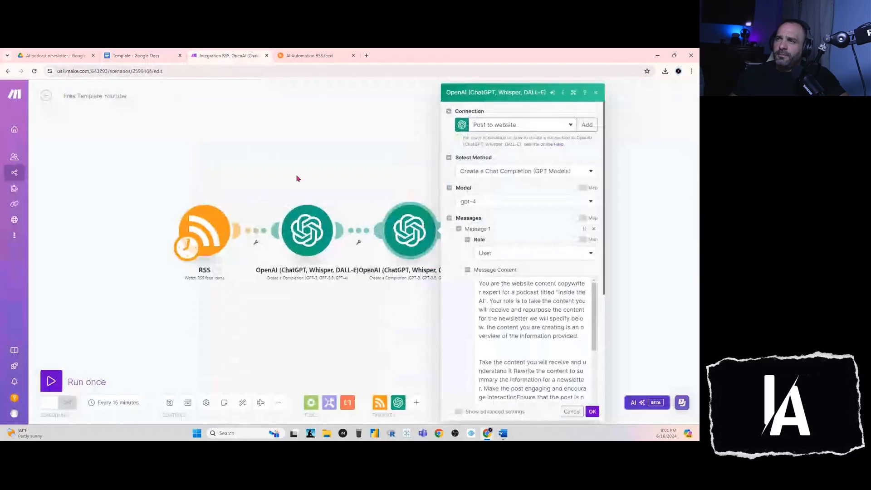
pyautogui.click(593, 414)
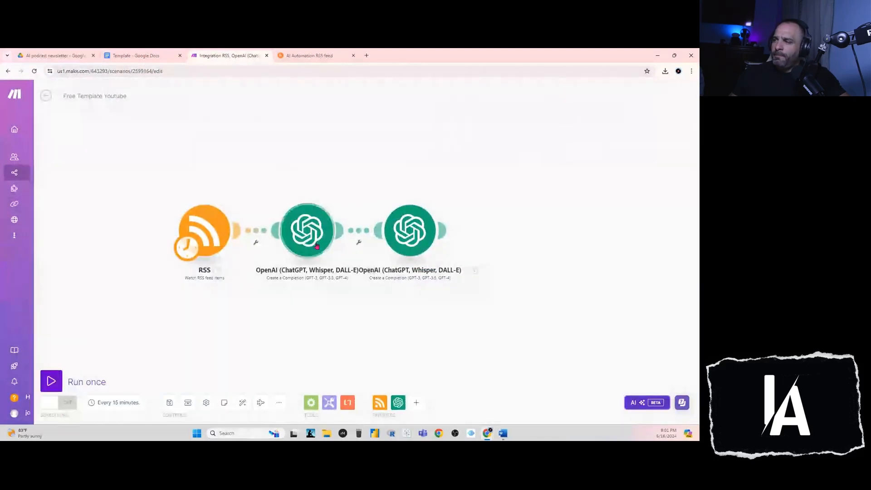
# - Add a third OpenAI Create a Completion module after the second one and set its model to gpt-4
pyautogui.click(445, 231)
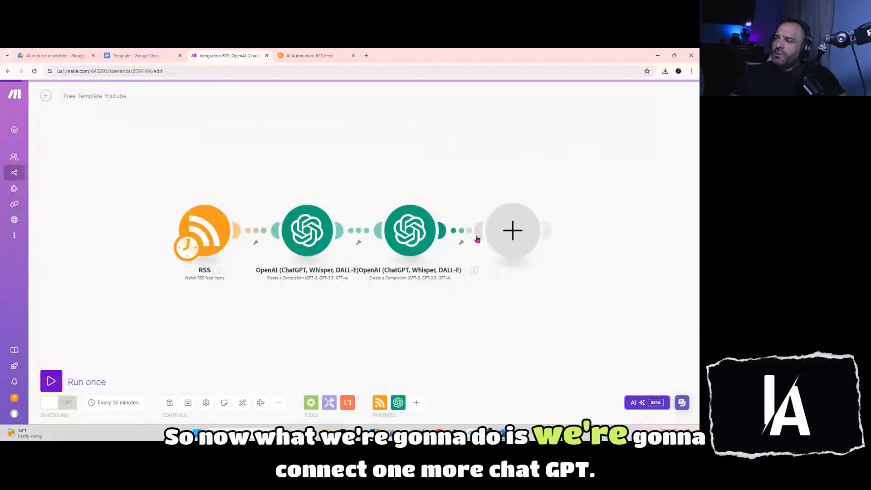
pyautogui.click(574, 198)
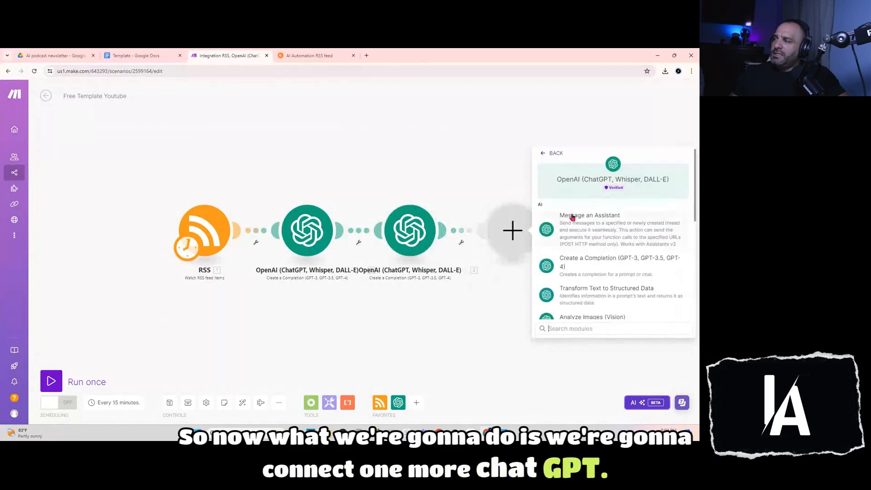
pyautogui.click(595, 268)
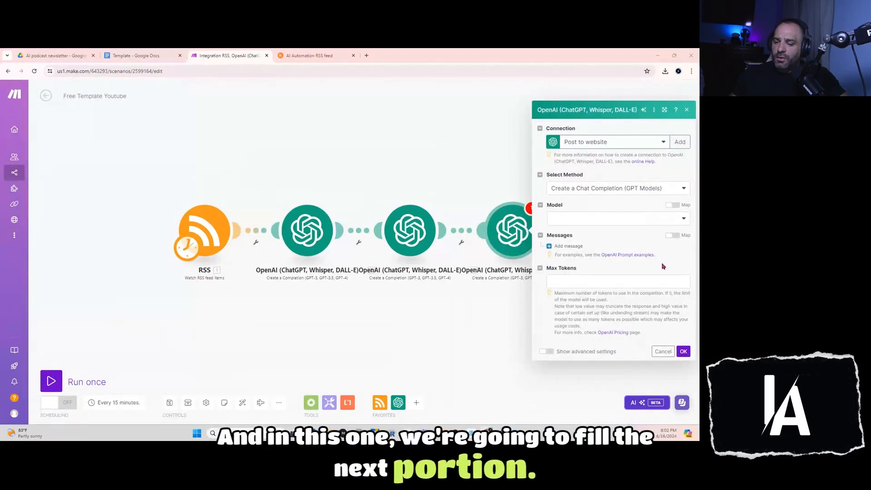
pyautogui.click(684, 220)
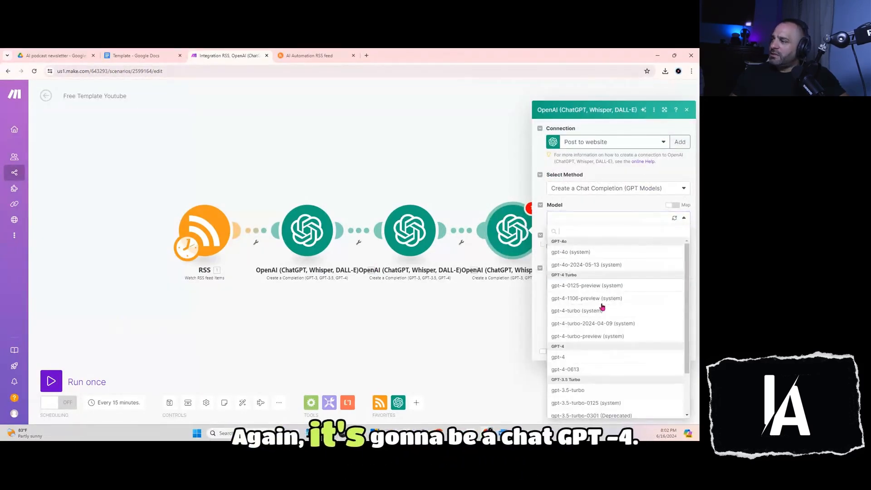
pyautogui.click(574, 358)
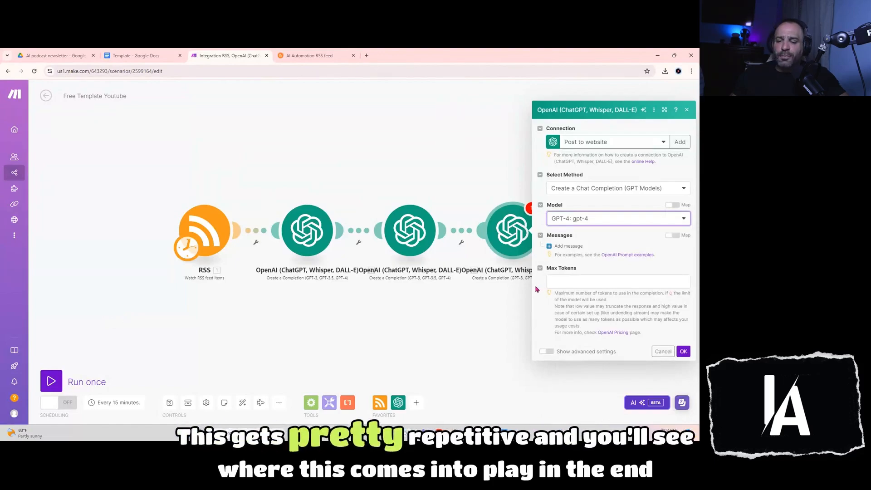
# - Add a message with the User role to the third OpenAI module
pyautogui.click(570, 247)
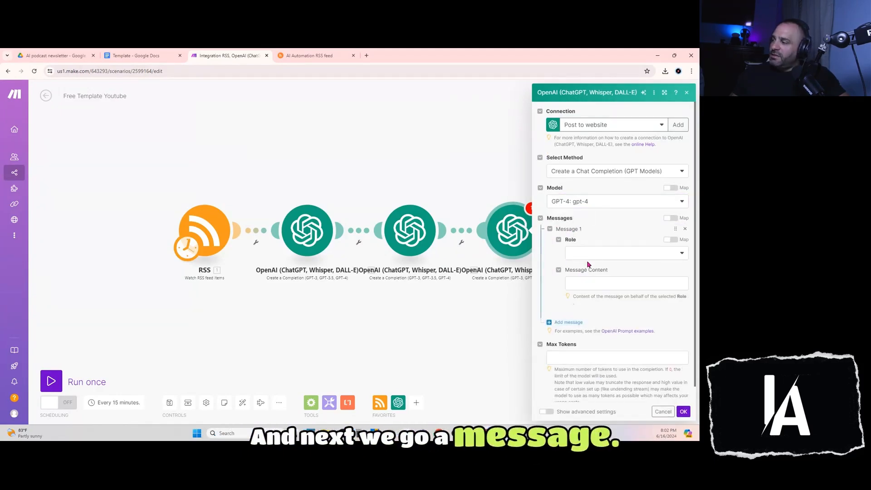
pyautogui.click(587, 257)
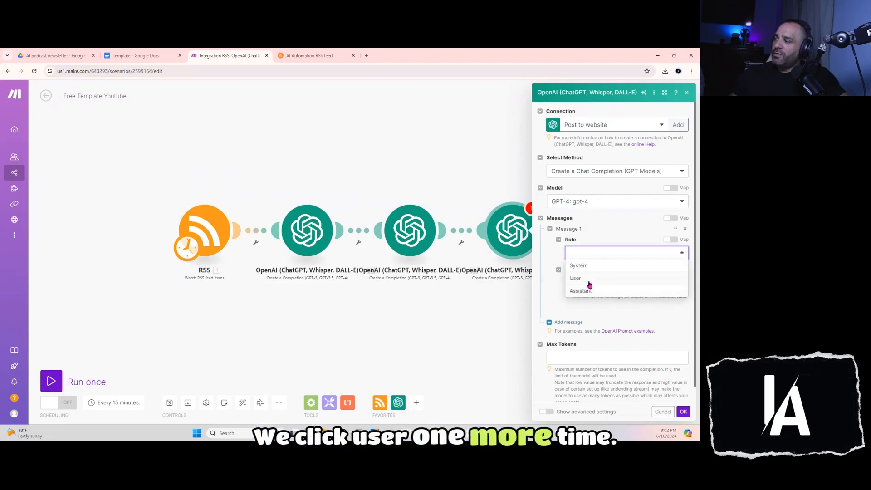
pyautogui.click(575, 279)
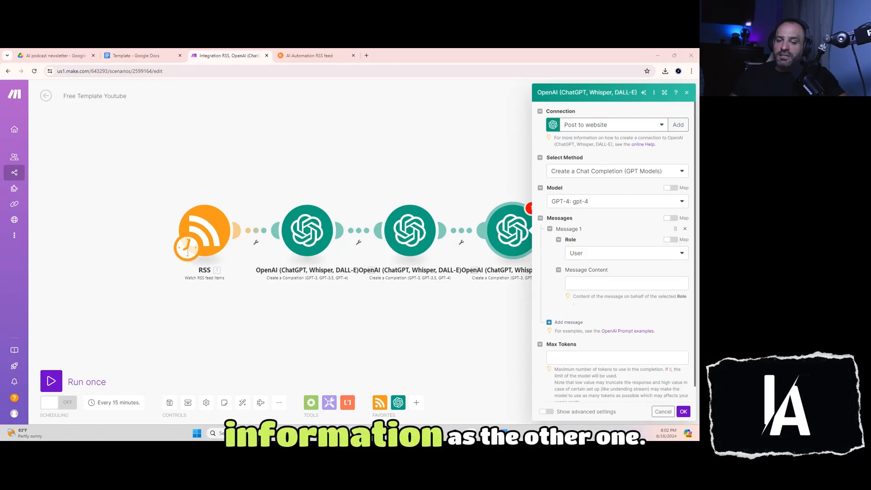
# - Paste the prompt with the tone of voice and words-to-avoid sections as the third module's message content
pyautogui.click(581, 283)
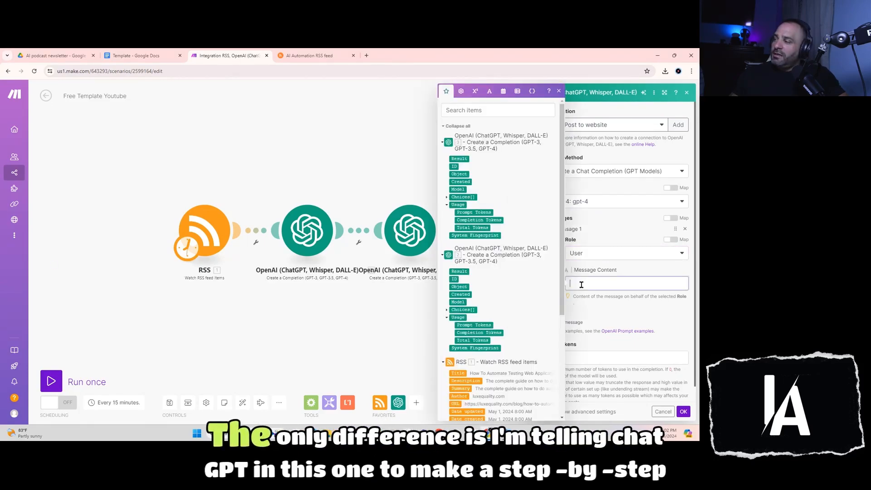
pyautogui.rightClick(581, 284)
pyautogui.click(594, 203)
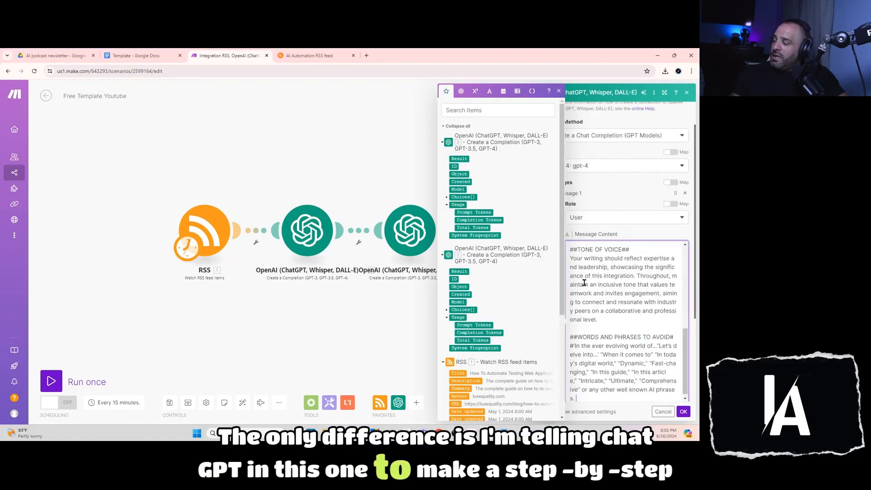
# - Check which body placeholder in the Google Docs Template the third OpenAI module's text is meant for
pyautogui.click(559, 92)
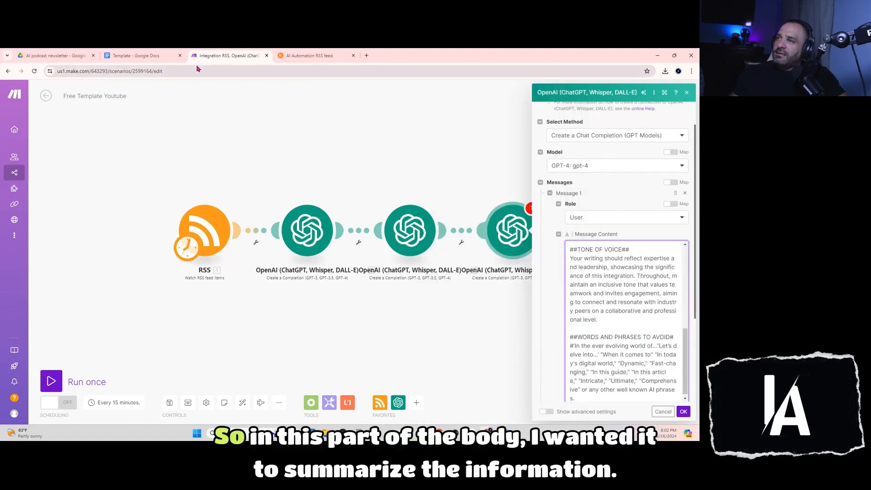
pyautogui.click(145, 55)
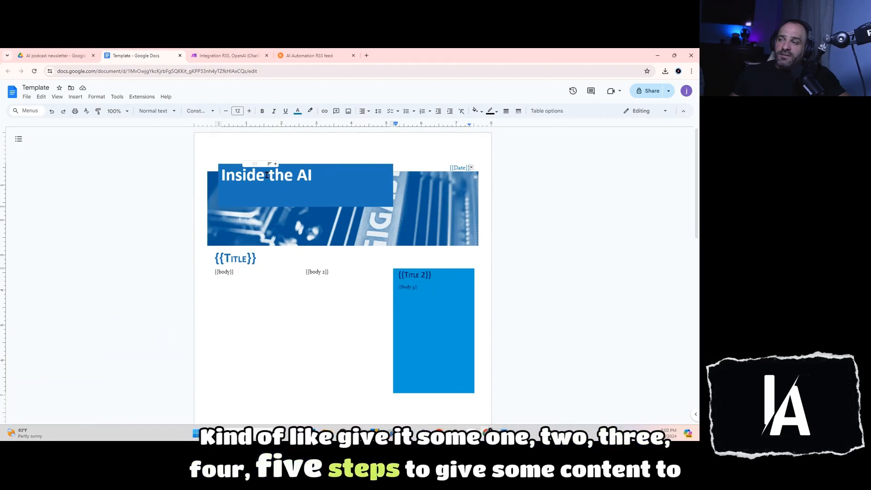
pyautogui.click(240, 59)
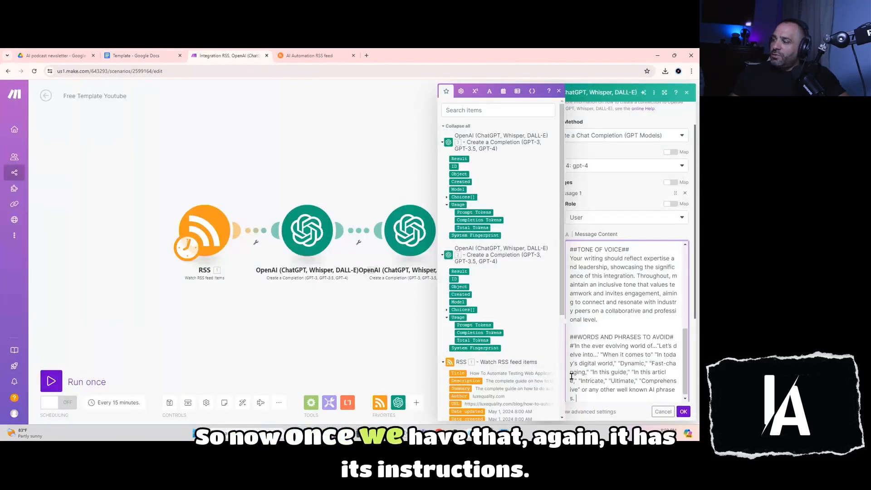
# - Insert the RSS item's URL on a new line at the end of the third OpenAI module's message content
pyautogui.scroll(-2, 616, 345)
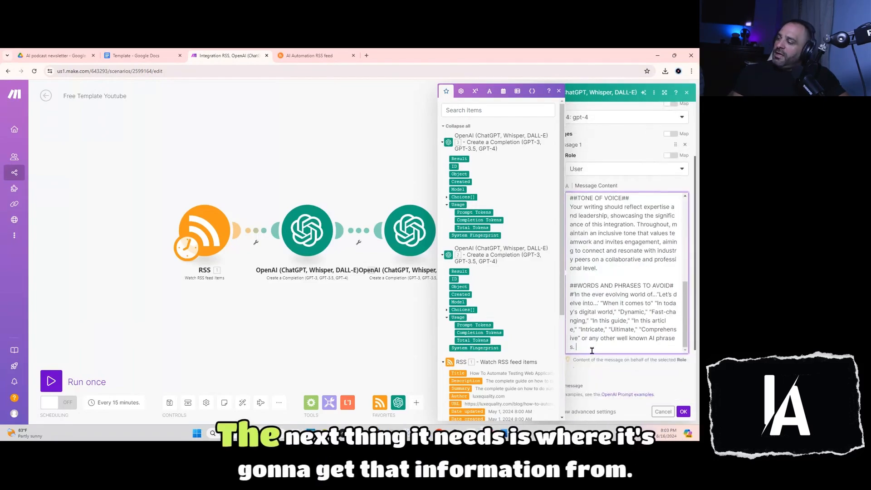
pyautogui.scroll(-1, 597, 313)
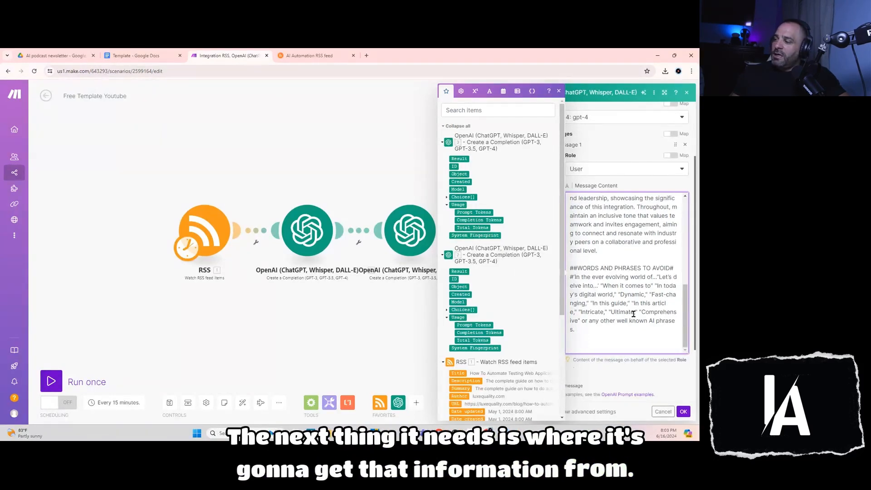
pyautogui.scroll(-2, 457, 349)
pyautogui.click(456, 356)
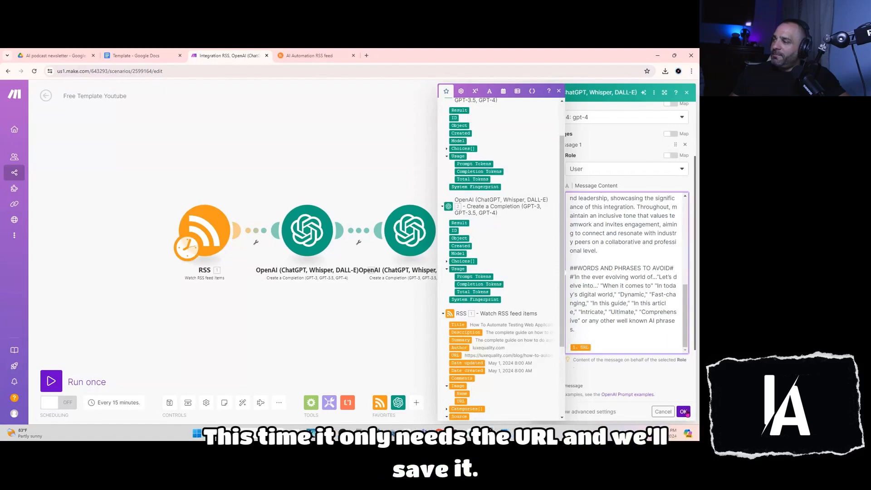
pyautogui.click(686, 413)
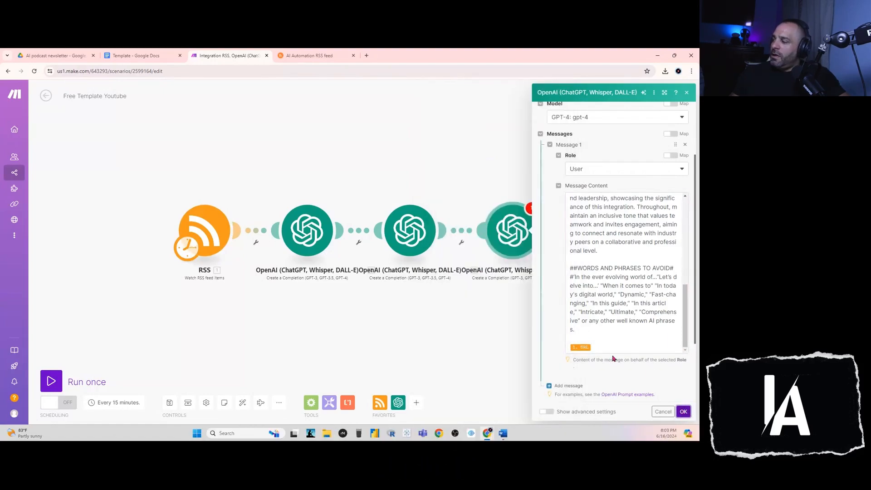
# - Set Max Tokens to 500 for the third OpenAI module and save the module
pyautogui.scroll(-2, 639, 372)
pyautogui.click(588, 369)
pyautogui.write('500')
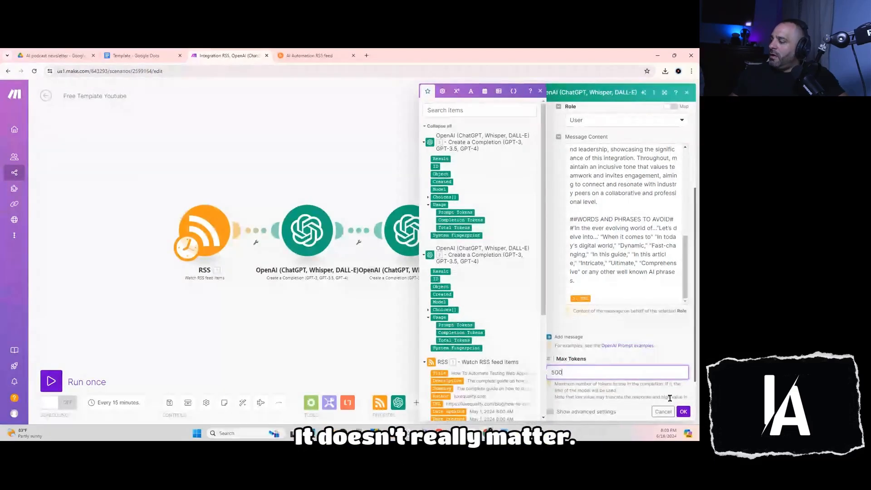
pyautogui.click(683, 411)
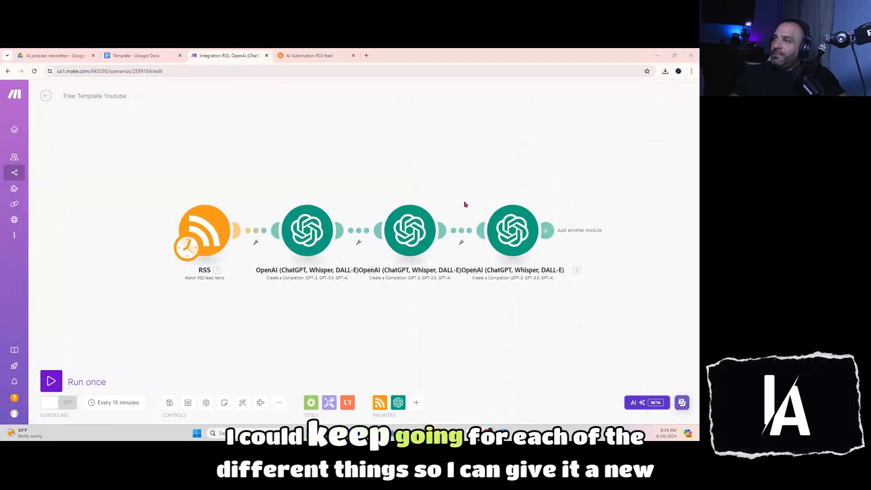
# - Review the Google Docs Template's remaining title, body and contact sections that could also be filled
pyautogui.click(135, 56)
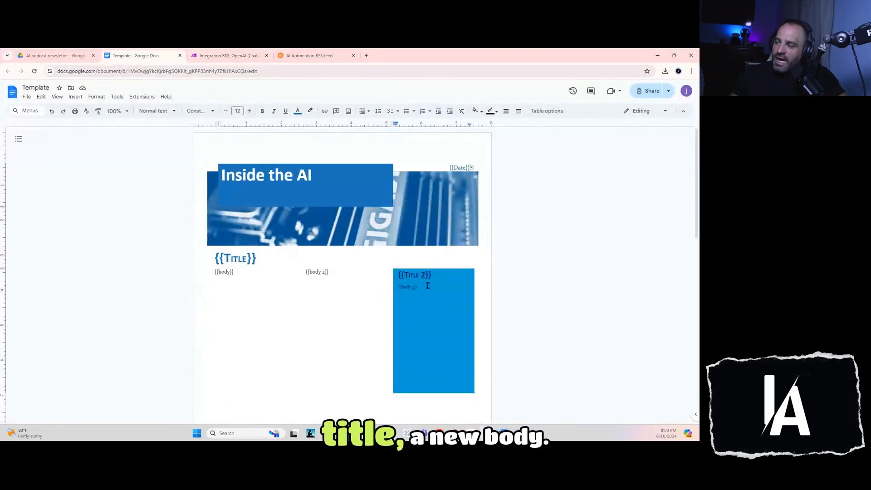
pyautogui.scroll(-3, 421, 292)
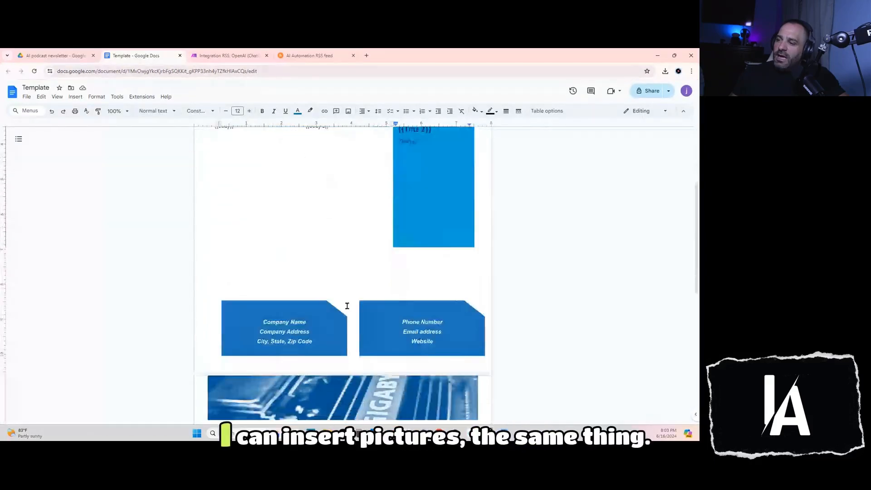
pyautogui.scroll(2, 264, 258)
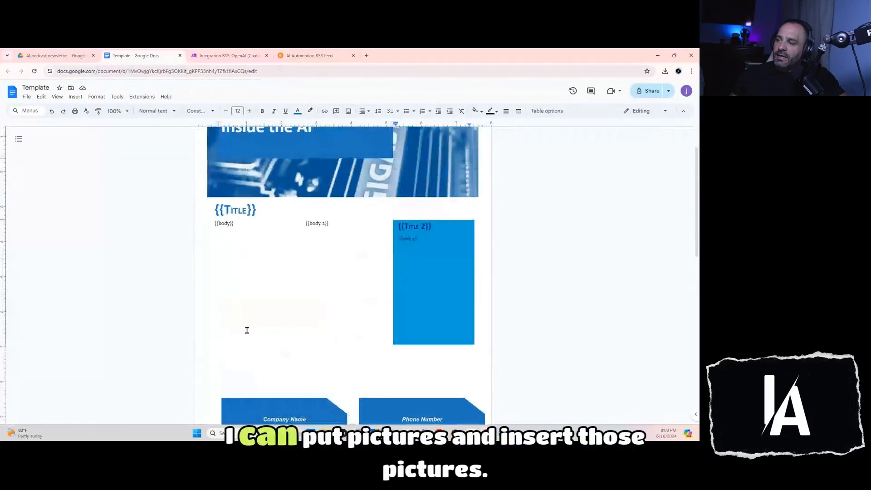
pyautogui.scroll(-2, 261, 345)
pyautogui.scroll(3, 268, 336)
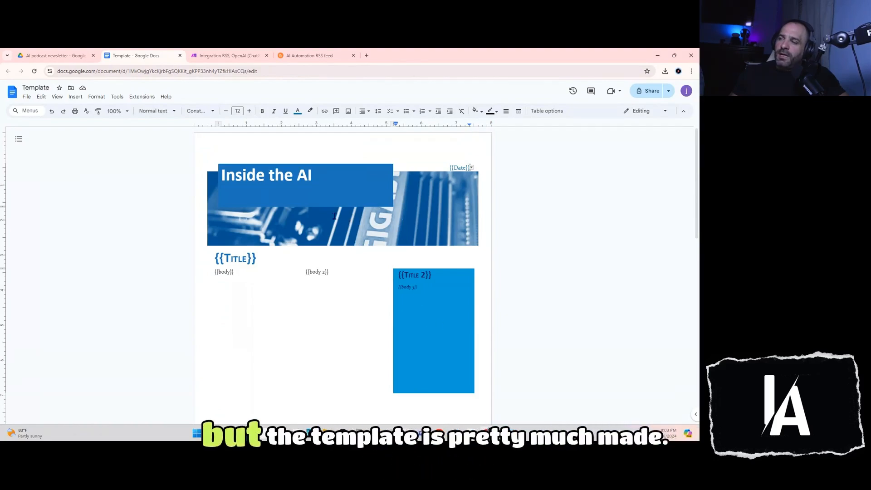
# - Add a Google Docs Create a Document from a Template module after the third OpenAI module in the Make scenario
pyautogui.click(217, 55)
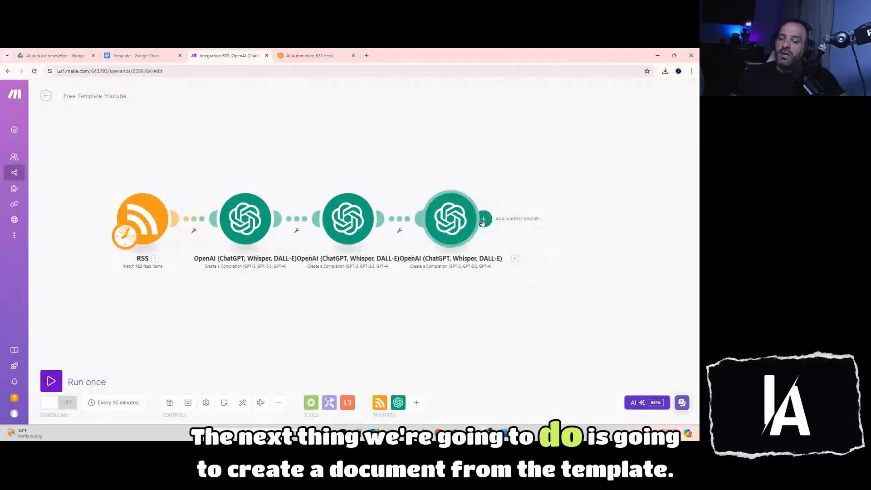
pyautogui.click(483, 222)
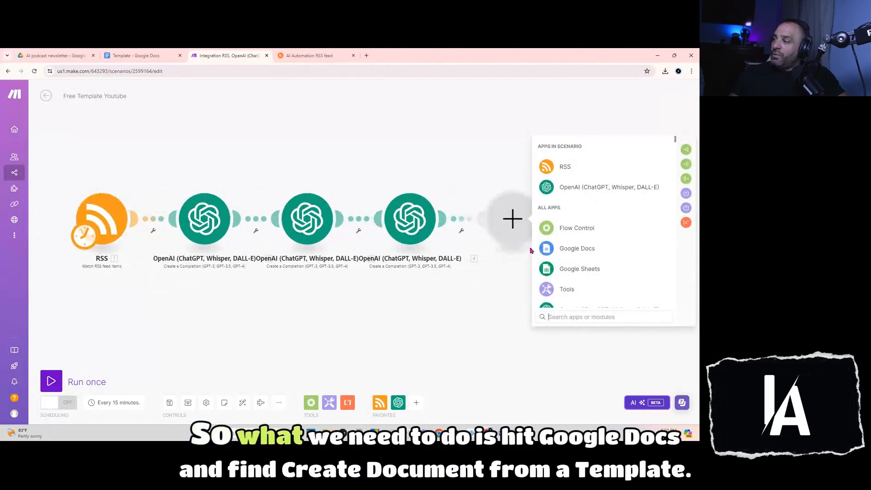
pyautogui.click(568, 250)
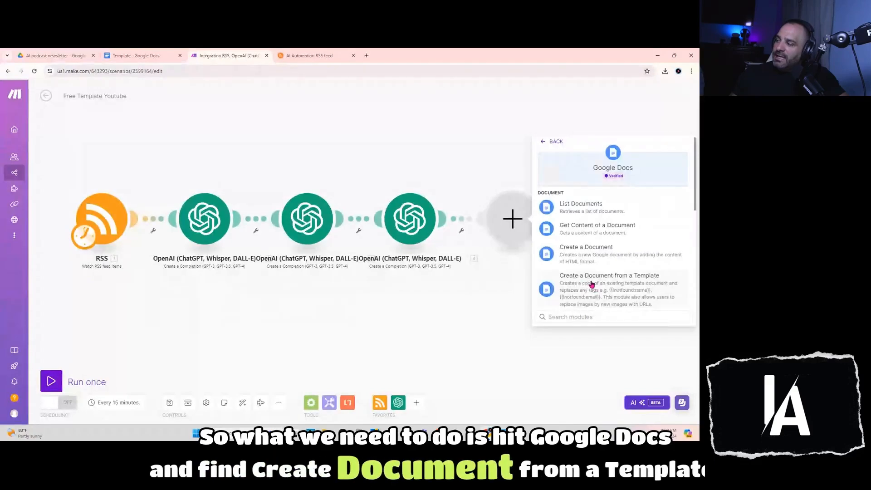
pyautogui.click(592, 284)
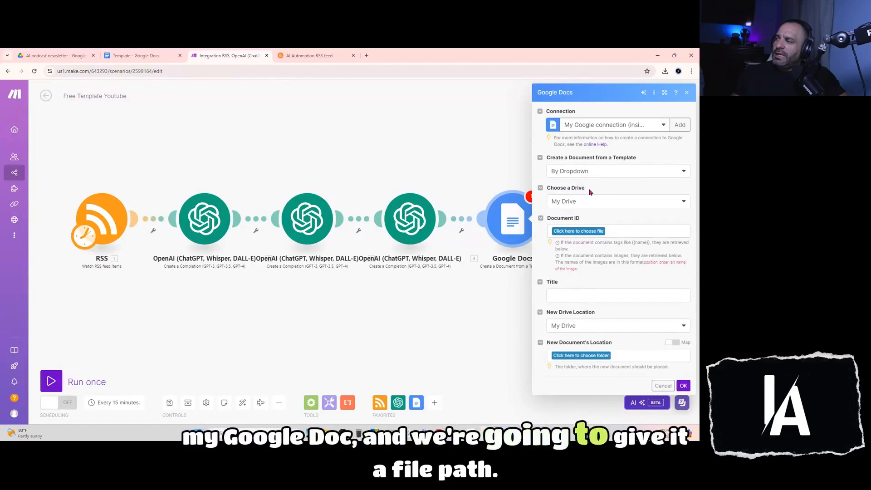
# - Locate the Template document inside the AI podcast newsletter folder in Google Drive, and return to the Make scenario
pyautogui.click(578, 232)
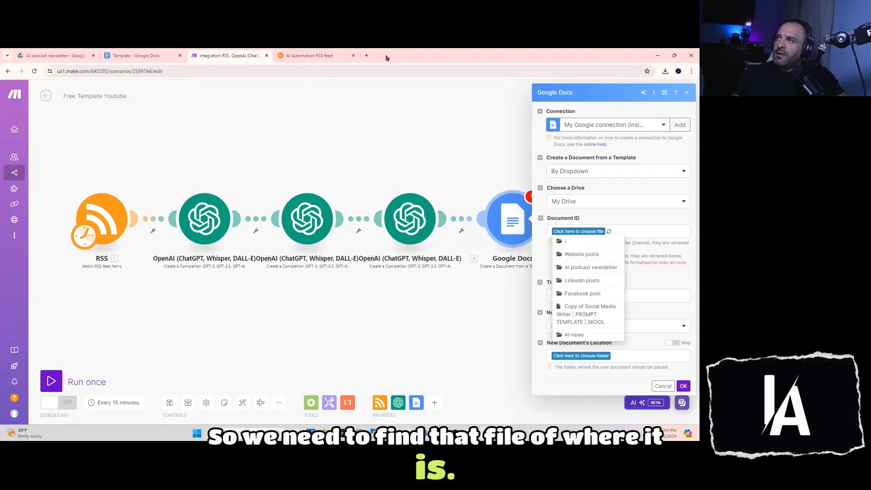
pyautogui.click(367, 56)
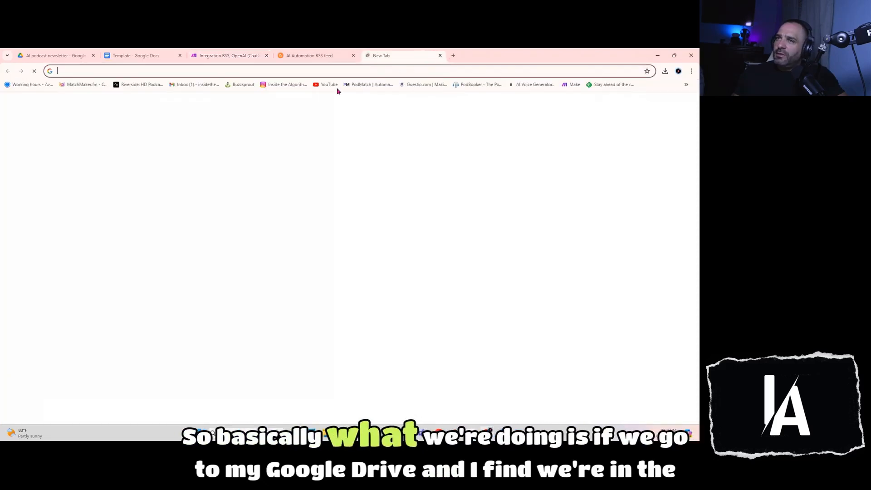
pyautogui.write('d')
pyautogui.click(157, 87)
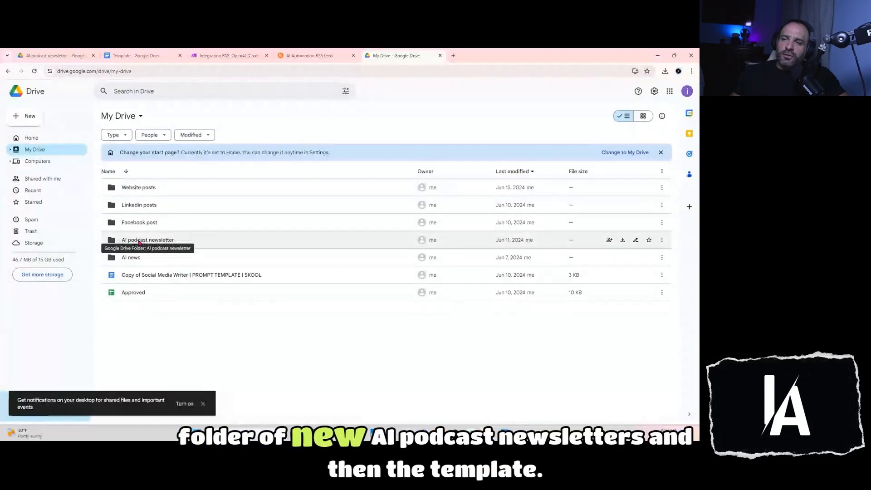
pyautogui.doubleClick(138, 241)
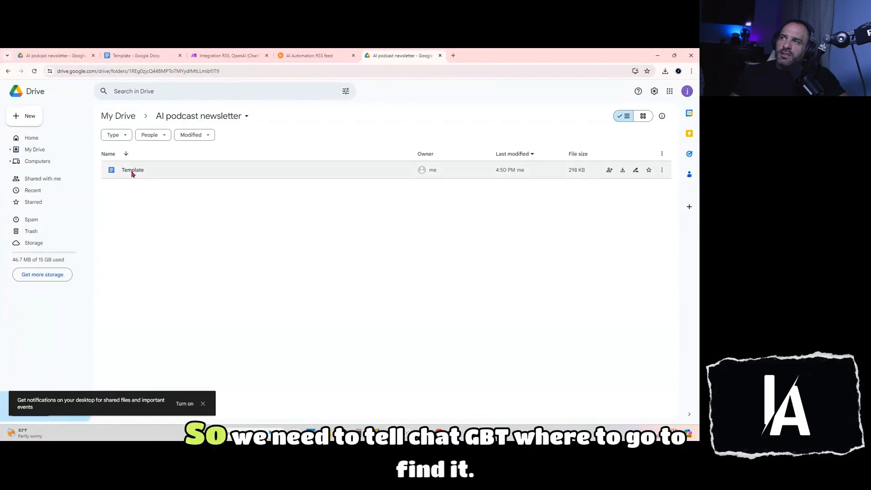
pyautogui.click(148, 56)
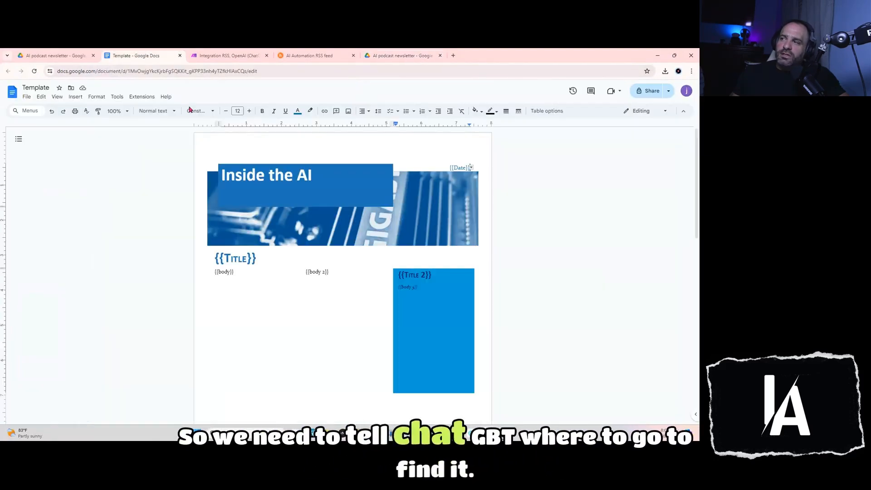
pyautogui.click(229, 55)
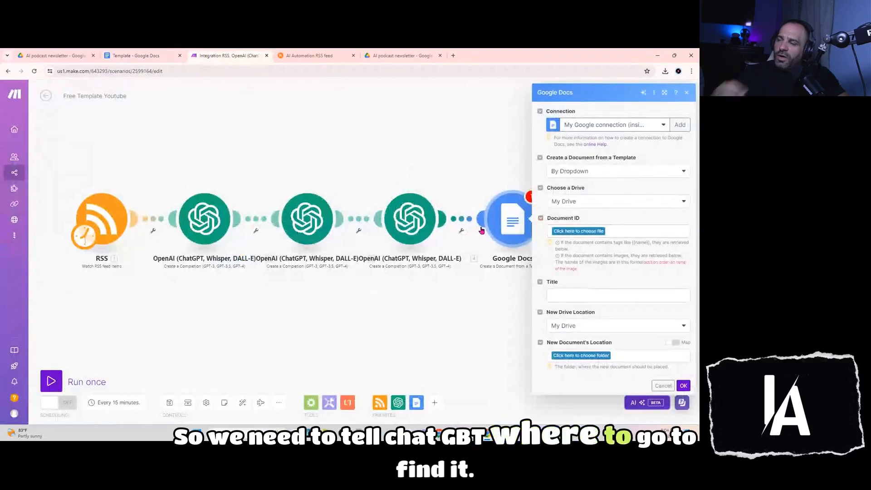
# - Choose the Template file in the AI podcast newsletter folder as the Google Docs module's Document ID
pyautogui.click(581, 233)
pyautogui.click(586, 272)
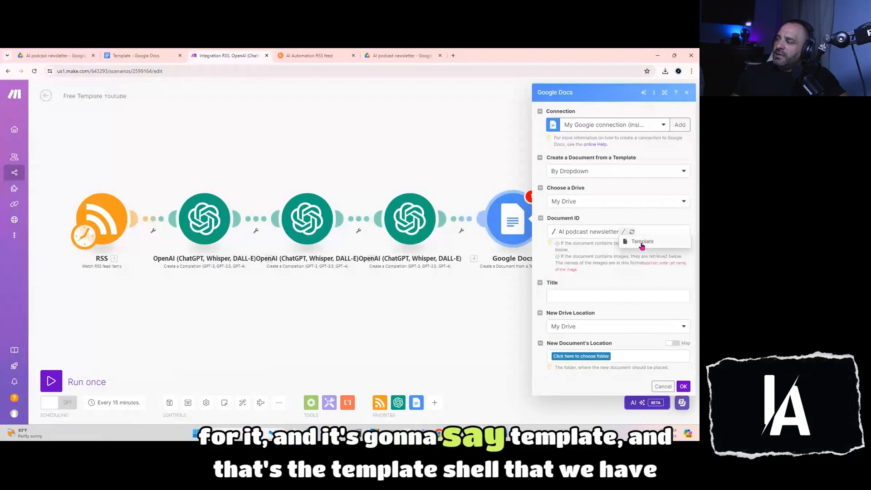
pyautogui.click(642, 243)
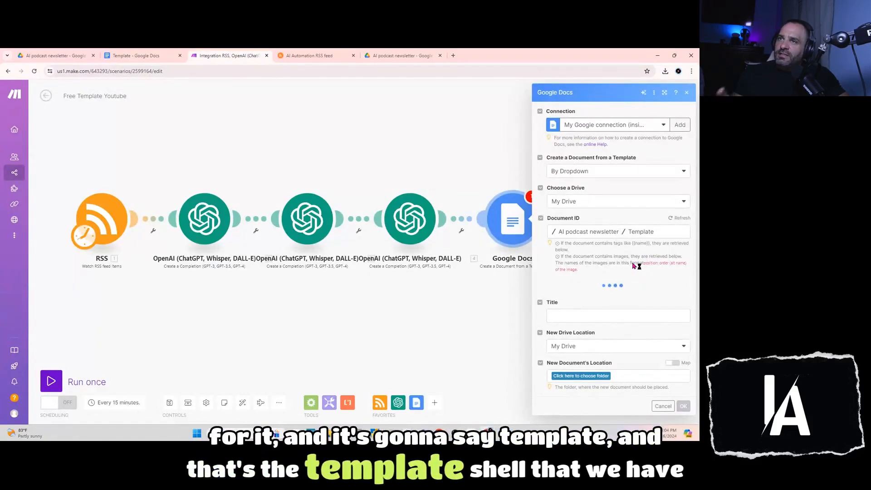
# - Compare the placeholders in the Google Docs Template with the value fields of the Google Docs module
pyautogui.click(130, 56)
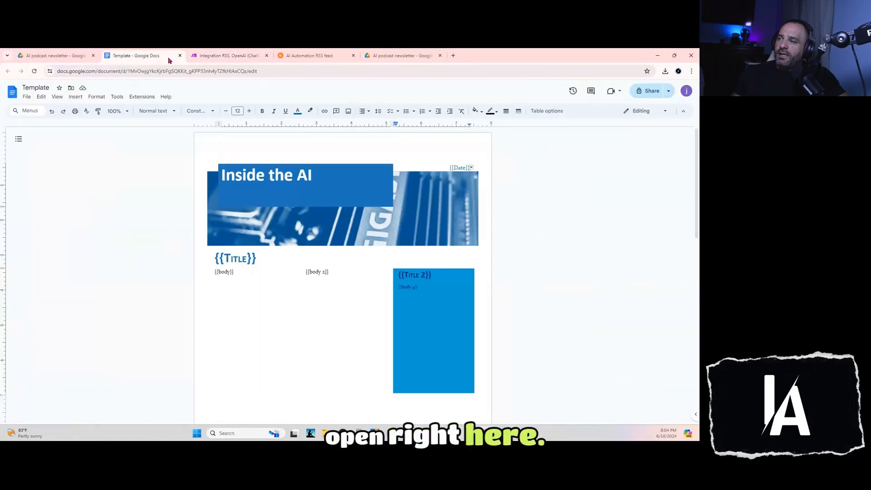
pyautogui.click(221, 57)
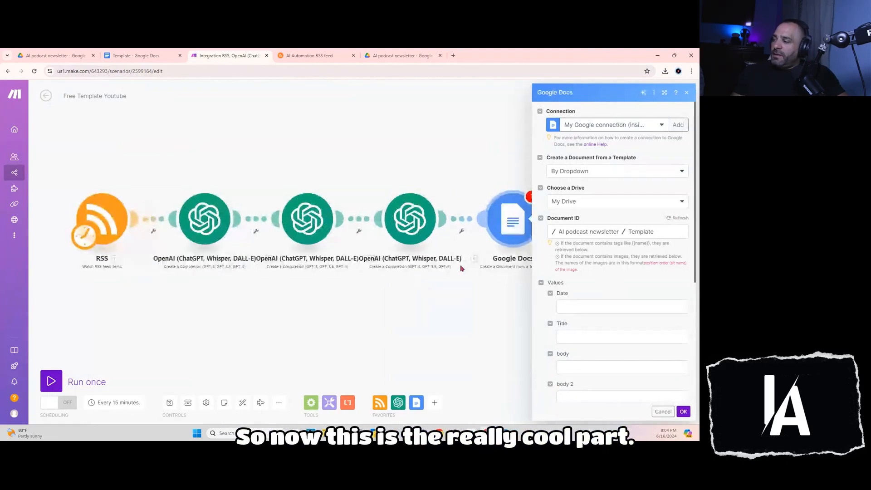
pyautogui.click(138, 55)
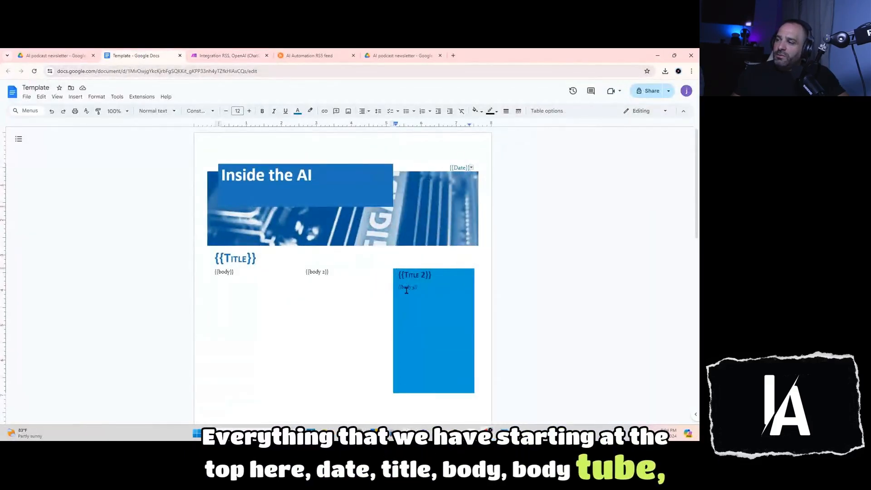
pyautogui.click(212, 56)
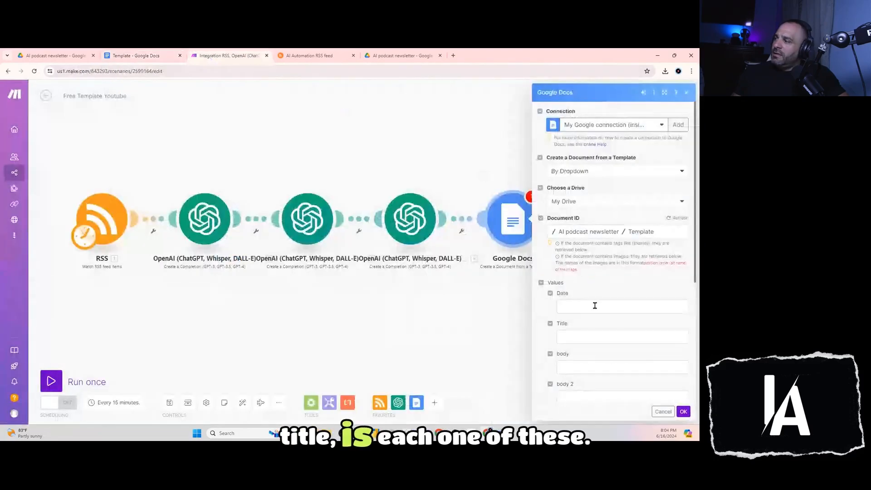
# - Map the Google Docs module's Date value to the now variable
pyautogui.click(568, 308)
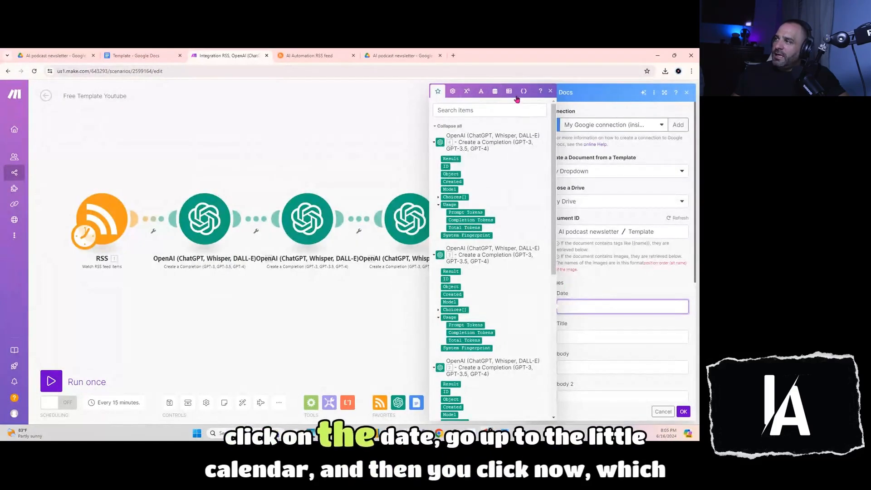
pyautogui.click(496, 91)
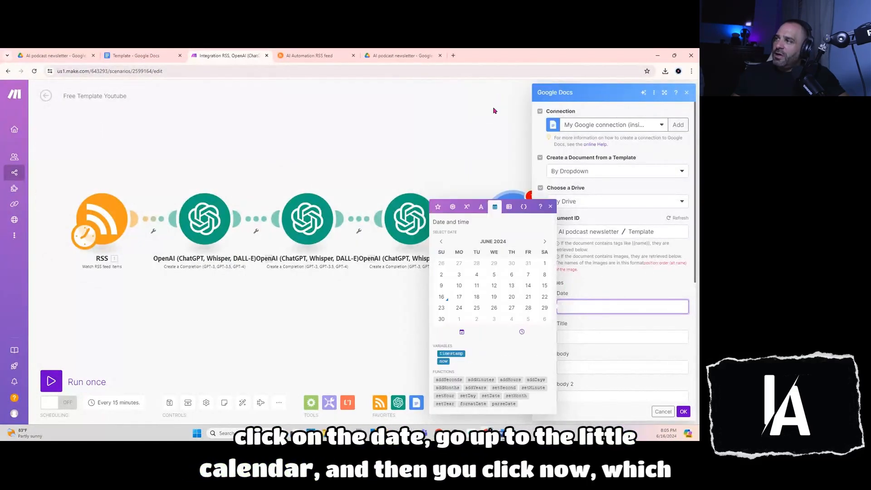
pyautogui.click(444, 361)
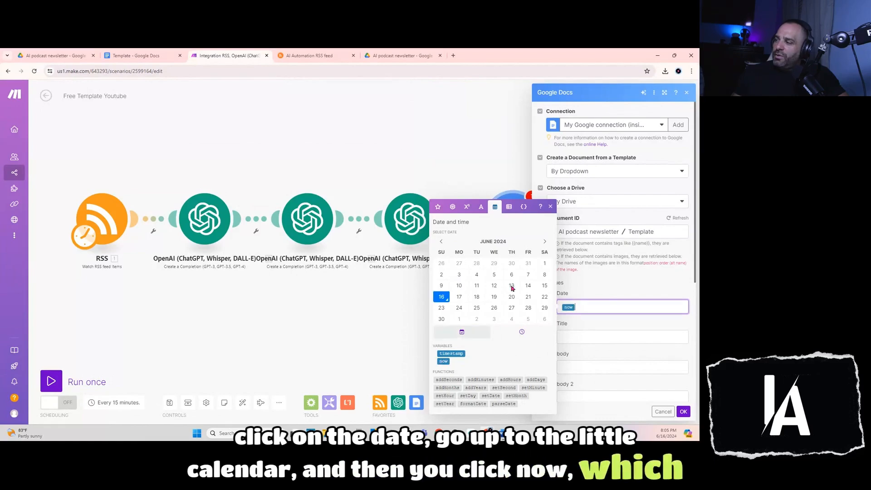
pyautogui.click(550, 206)
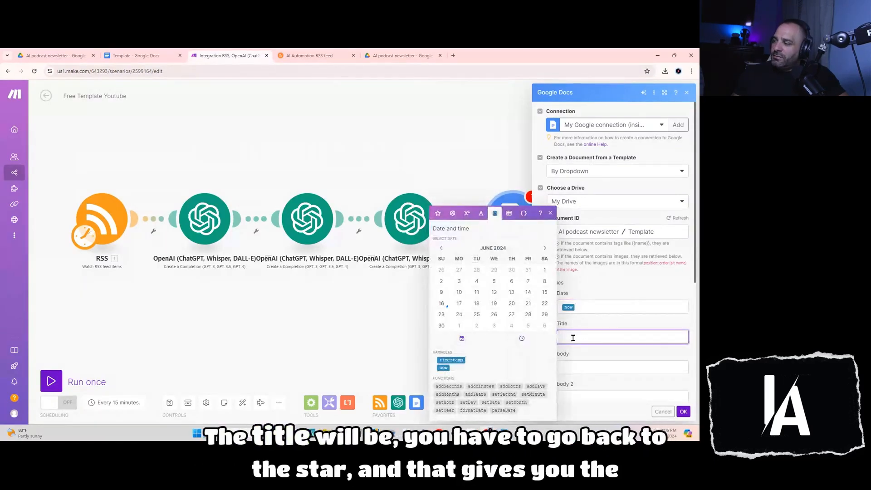
# - Map the Google Docs module's Title value to the Choices Message Content output of the first OpenAI module (2)
pyautogui.click(440, 214)
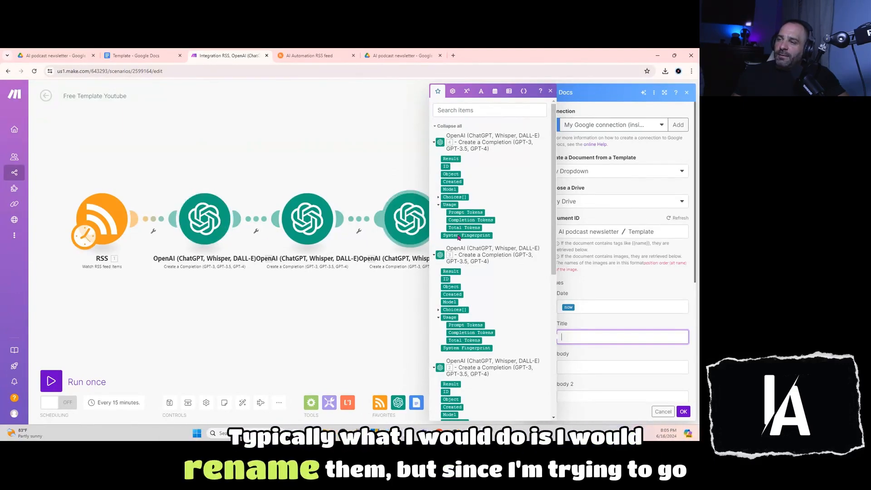
pyautogui.scroll(-1, 473, 256)
pyautogui.scroll(-1, 474, 255)
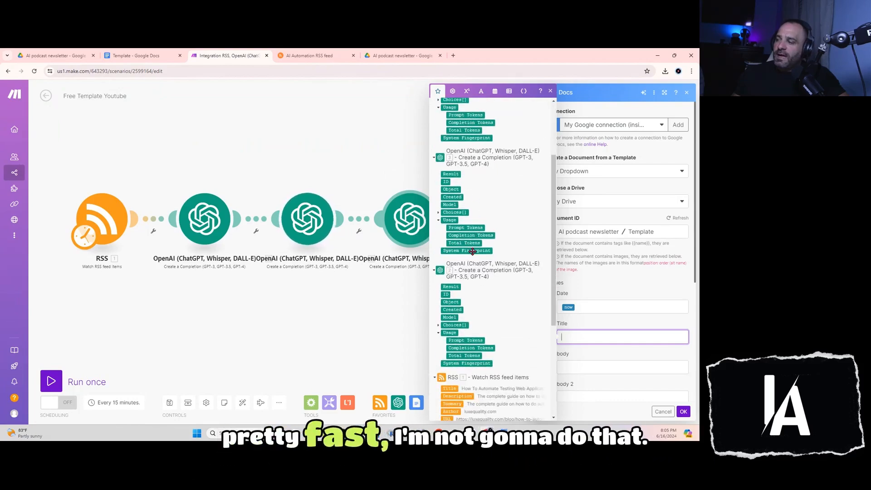
pyautogui.scroll(-1, 473, 254)
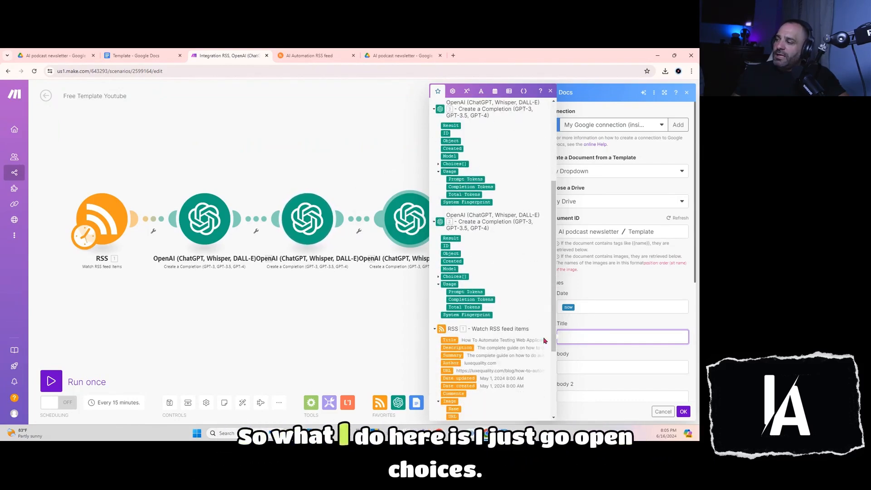
pyautogui.click(438, 278)
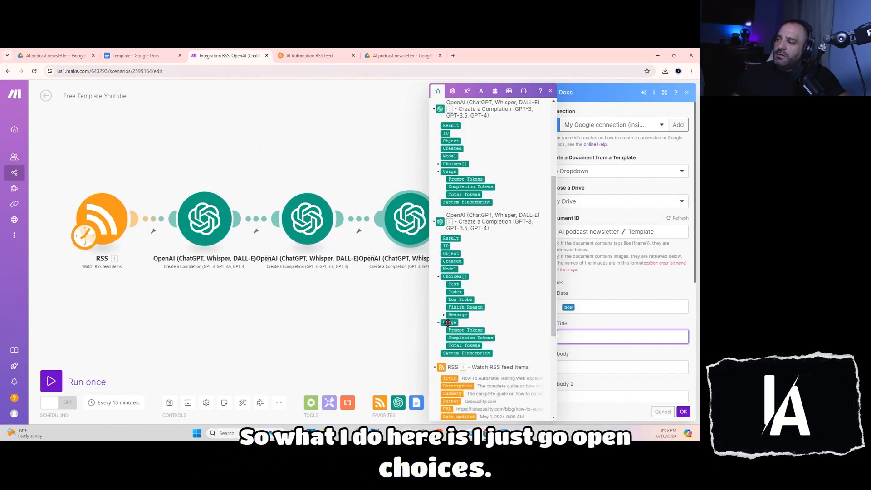
pyautogui.click(445, 319)
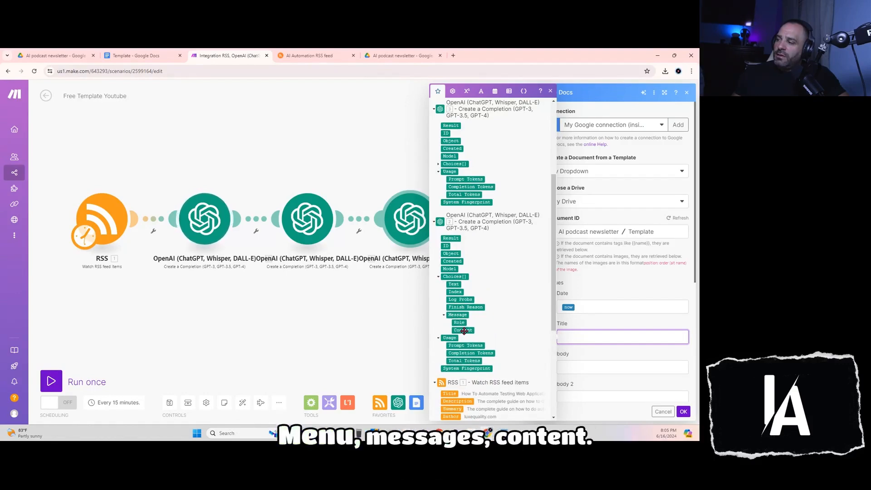
pyautogui.click(464, 330)
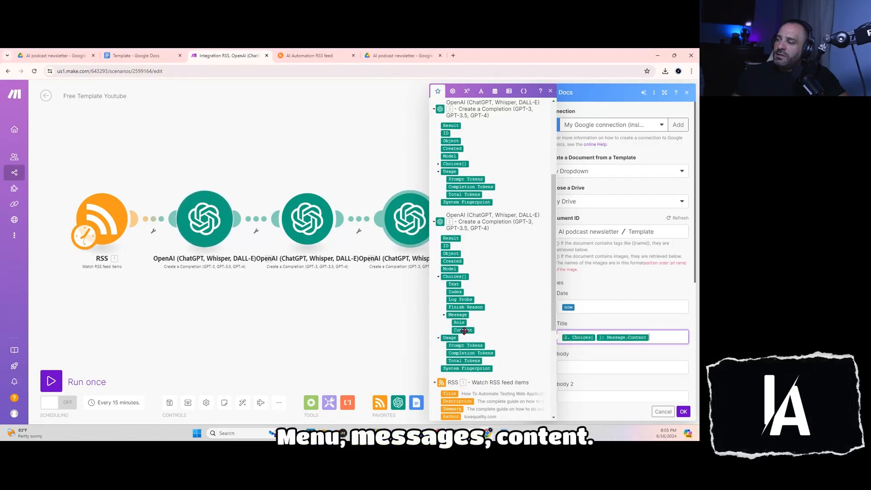
# - Map the body value to the Choices Message Content output of the third OpenAI module (4)
pyautogui.click(581, 366)
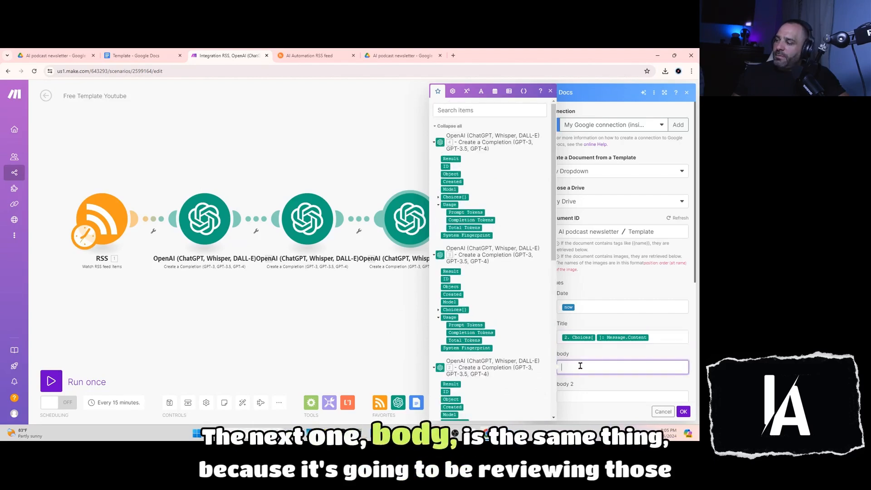
pyautogui.click(439, 198)
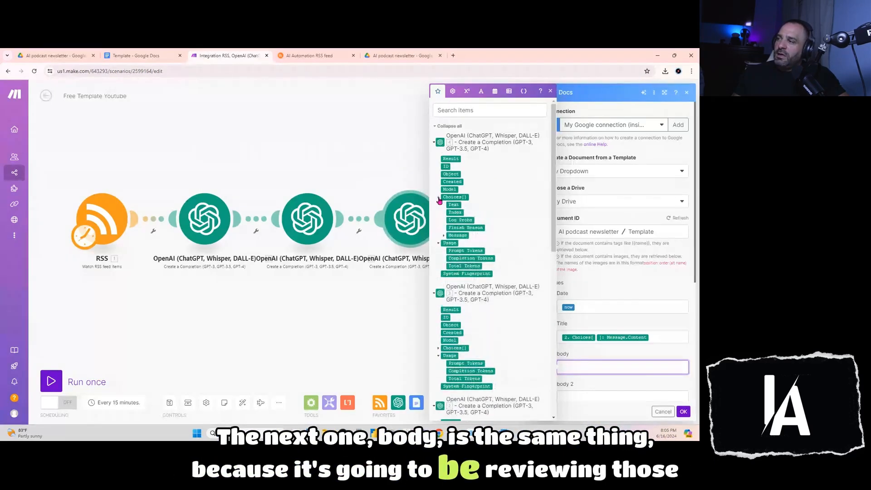
pyautogui.click(444, 236)
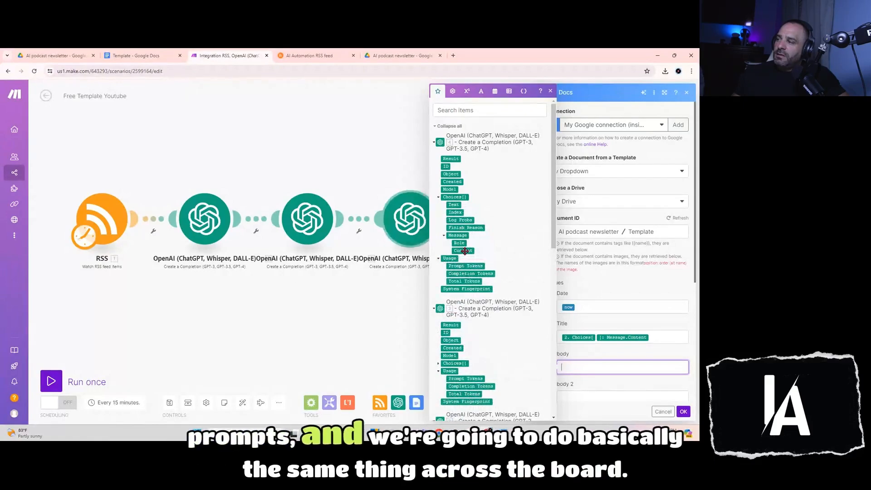
pyautogui.click(463, 251)
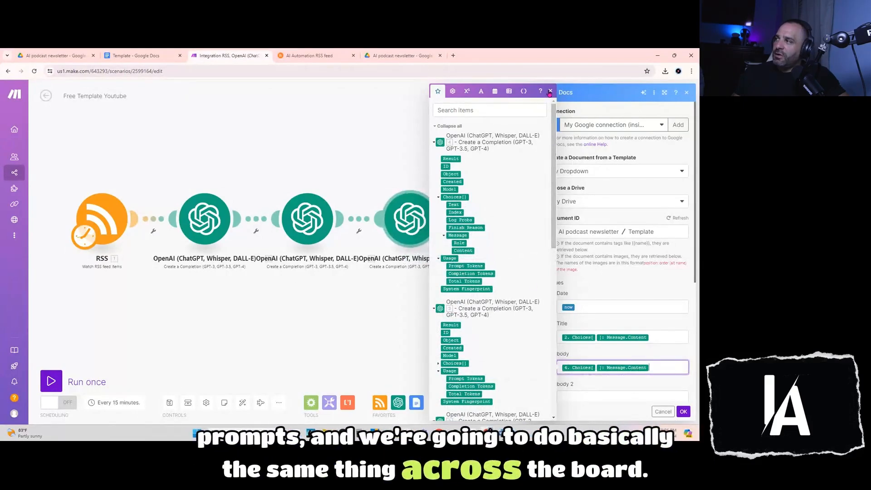
# - Map the body 2 value to the same Choices Message Content output of OpenAI module 4
pyautogui.click(559, 351)
pyautogui.scroll(-1, 563, 318)
pyautogui.scroll(-1, 565, 304)
pyautogui.click(567, 301)
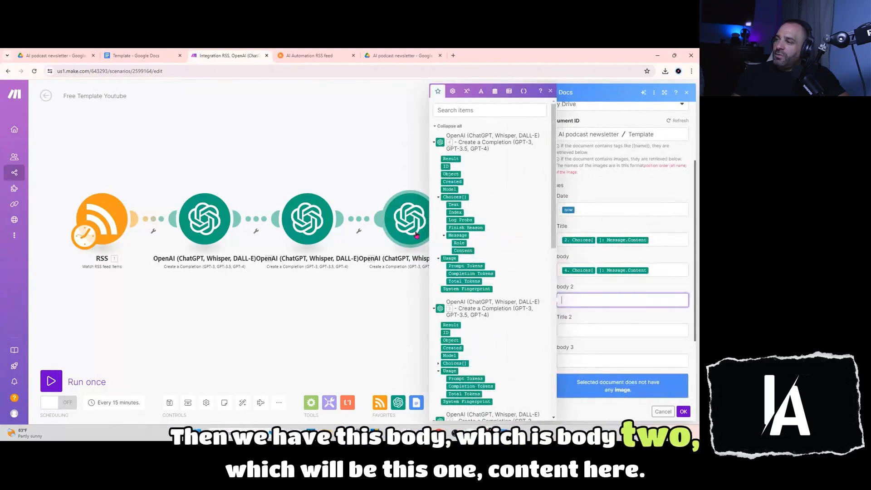
pyautogui.click(459, 251)
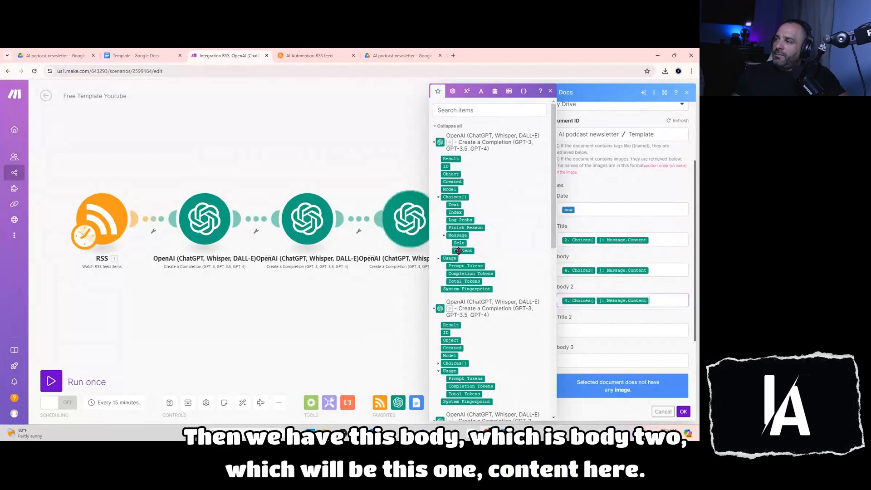
# - Map the Title 2 value to the Choices Message Content output of OpenAI module 2
pyautogui.scroll(-1, 585, 281)
pyautogui.click(585, 281)
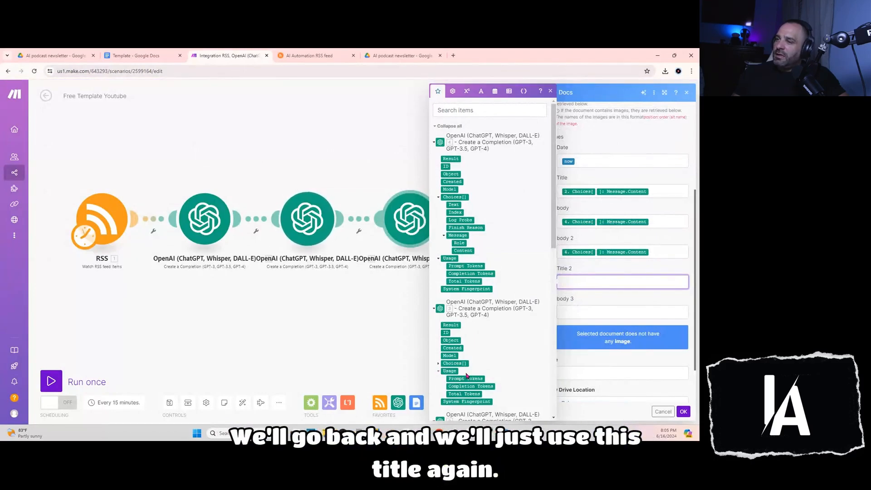
pyautogui.scroll(-3, 442, 374)
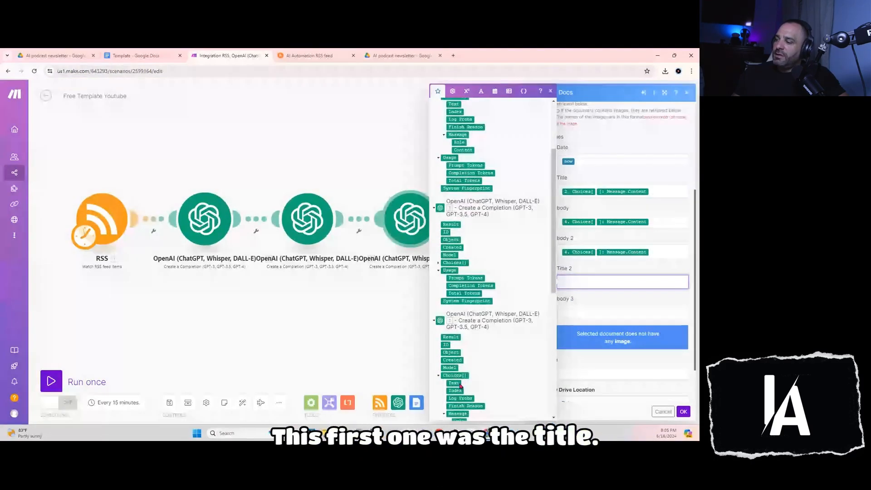
pyautogui.scroll(-3, 460, 386)
pyautogui.click(463, 335)
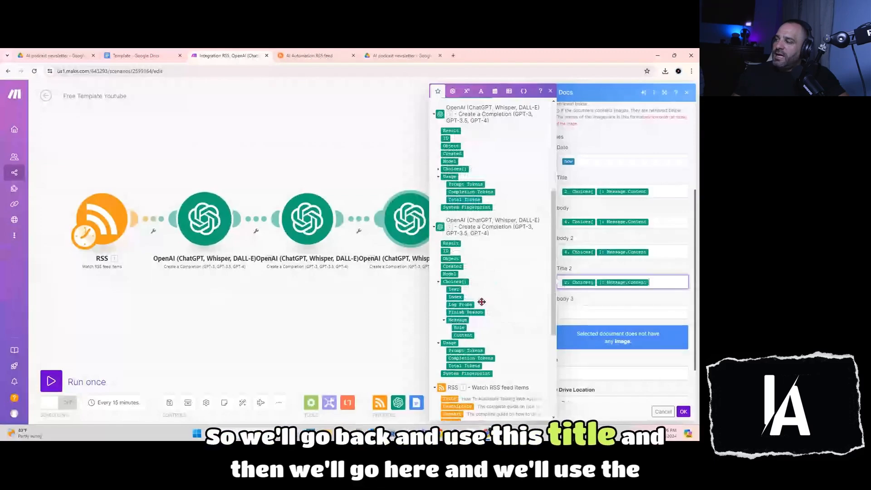
# - Map the body 3 value to the Choices Message output of the second OpenAI module (3)
pyautogui.click(581, 310)
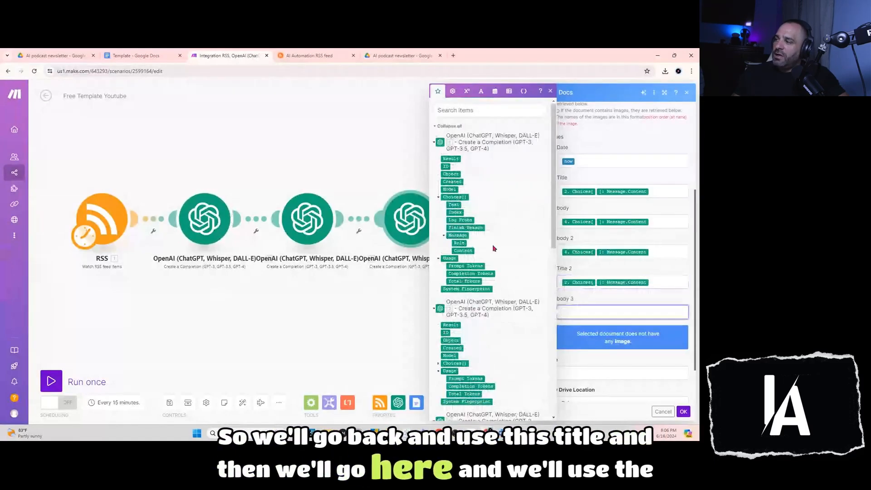
pyautogui.scroll(-2, 460, 347)
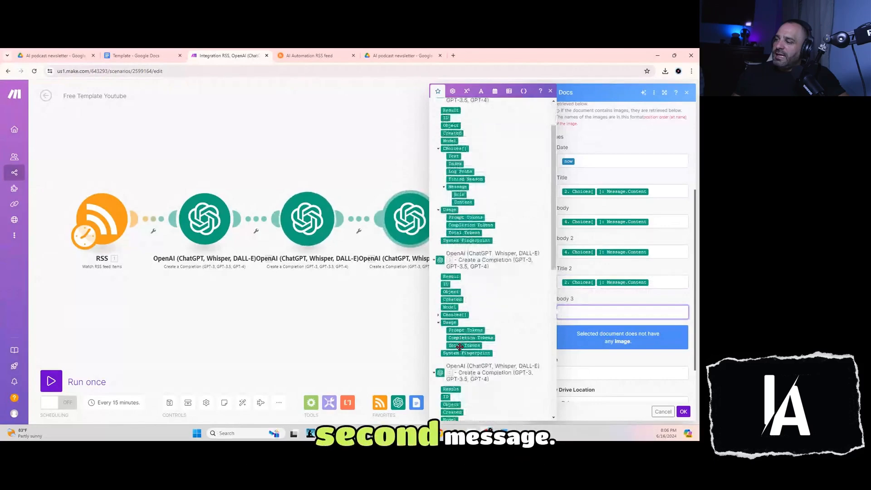
pyautogui.click(438, 315)
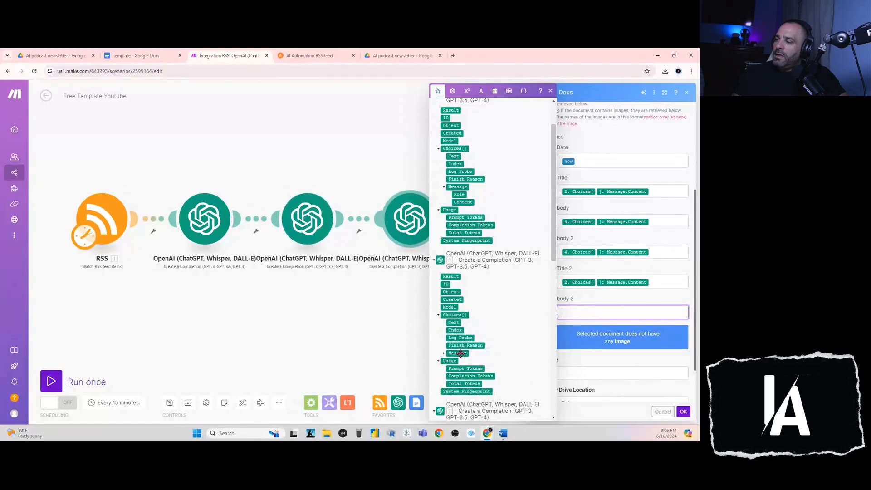
pyautogui.click(460, 353)
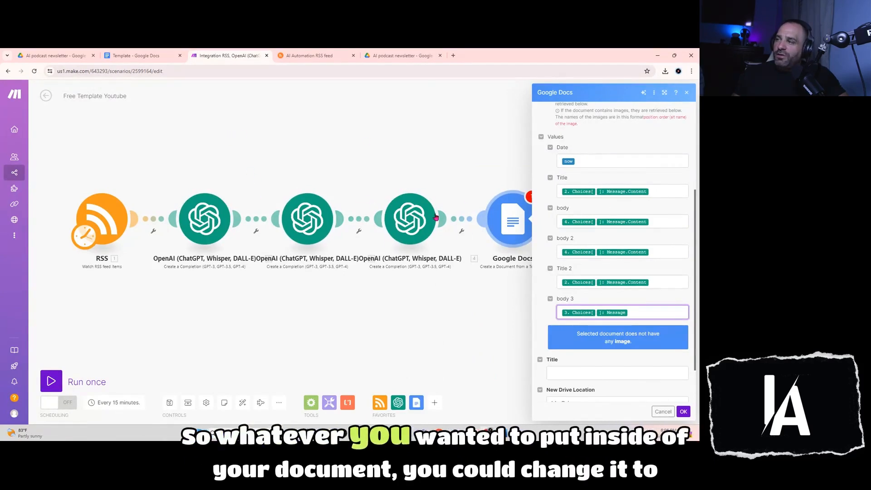
# - Review the placeholders and footer boxes in the Google Docs Template, and return to the Make scenario
pyautogui.click(138, 55)
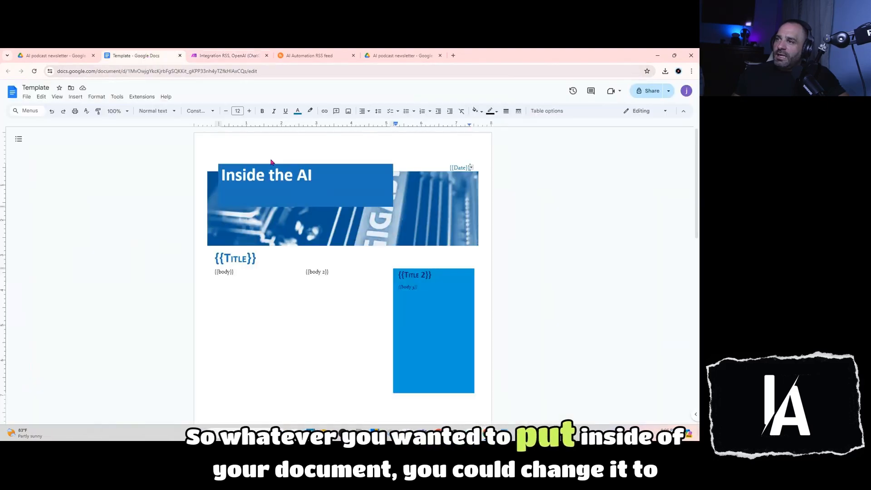
pyautogui.scroll(-2, 300, 266)
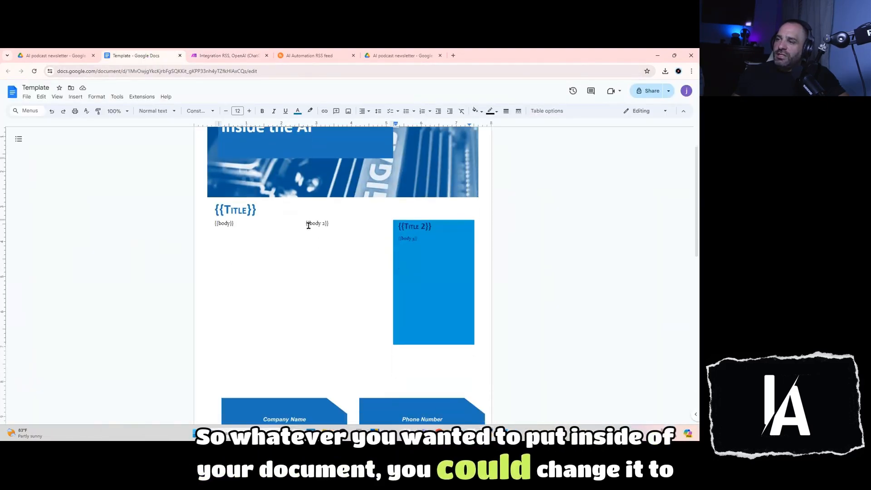
pyautogui.scroll(-4, 375, 304)
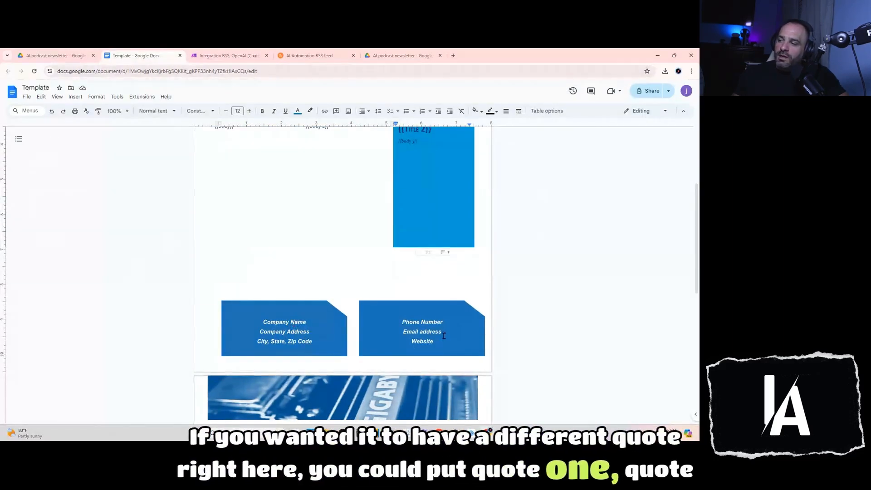
pyautogui.click(213, 56)
pyautogui.click(549, 92)
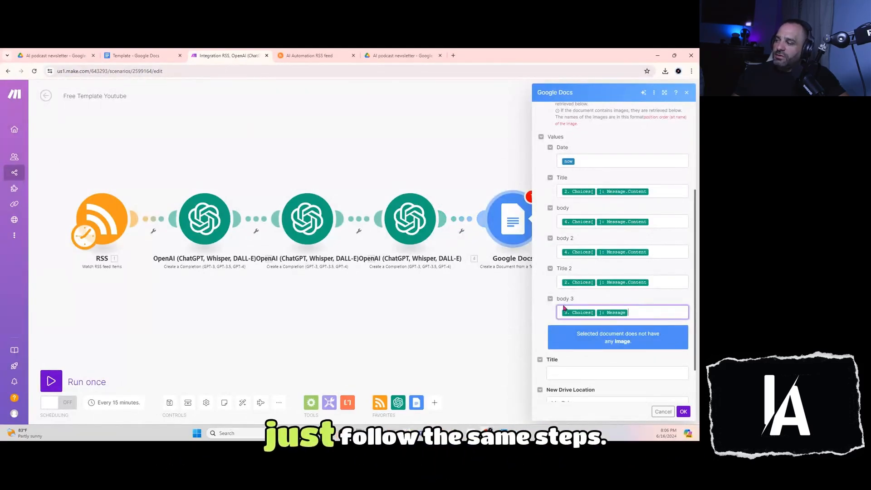
# - Set the title of the document that the Google Docs module creates to "Practice Newsletter"
pyautogui.scroll(-2, 576, 318)
pyautogui.click(578, 322)
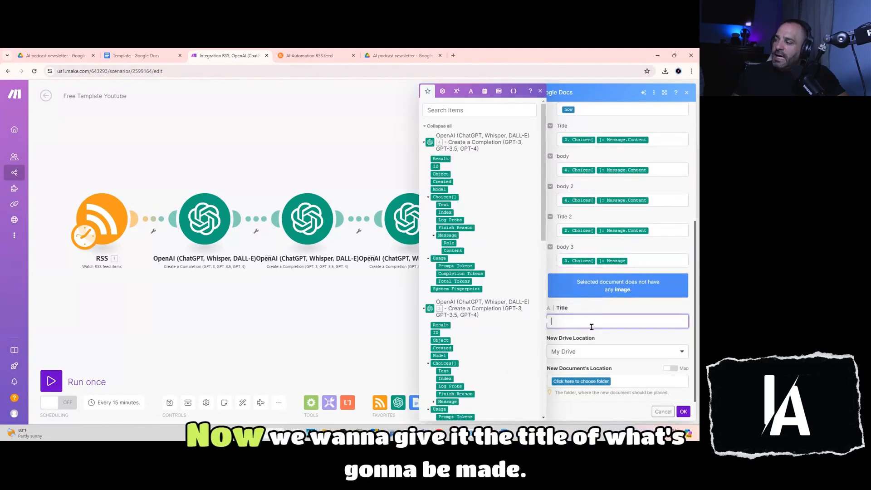
pyautogui.click(541, 92)
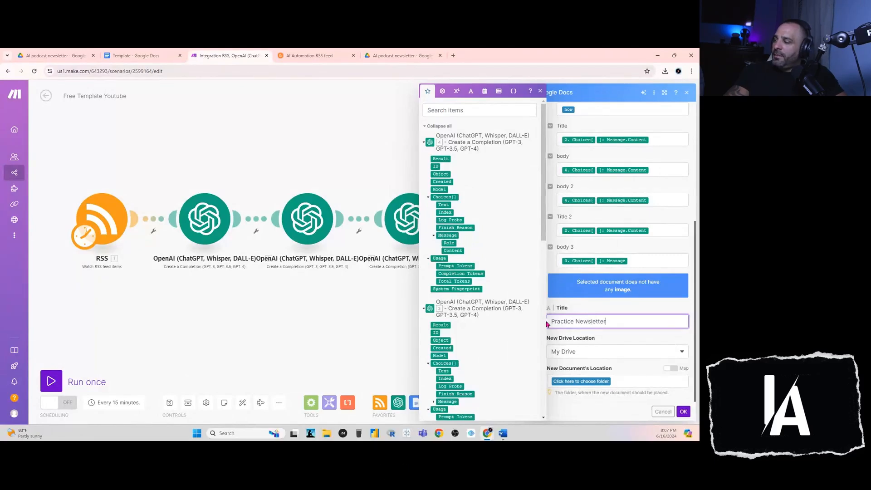
pyautogui.click(542, 92)
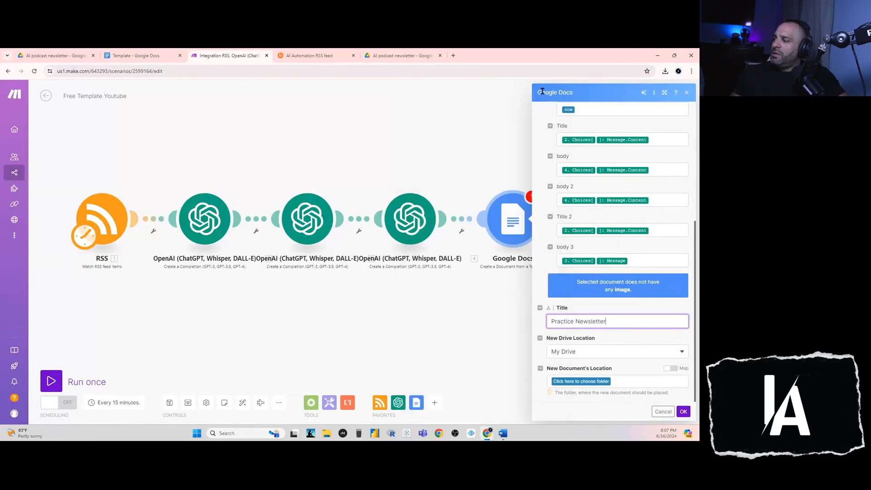
# - Set the new document's location to the AI podcast newsletter folder and save the Google Docs module settings
pyautogui.click(599, 384)
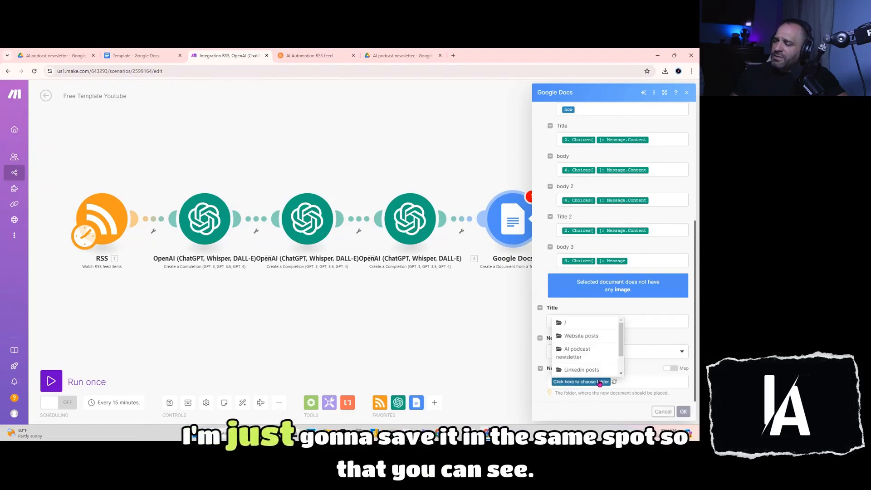
pyautogui.click(581, 359)
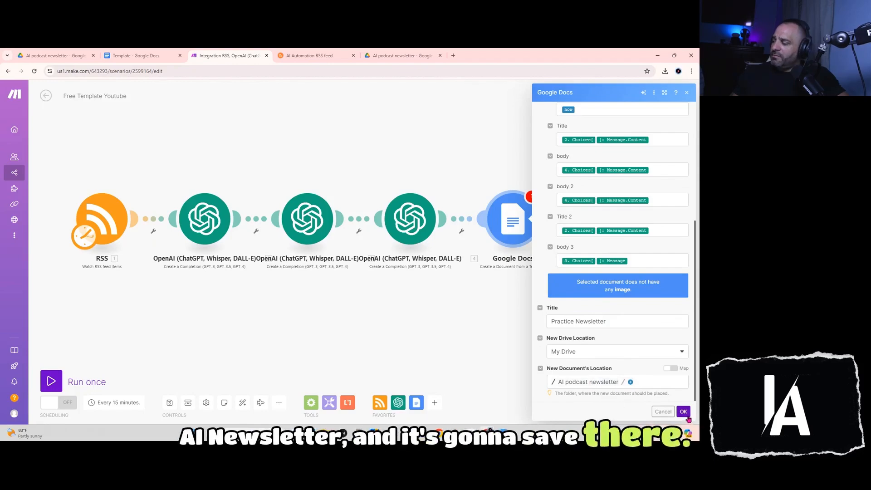
pyautogui.click(683, 412)
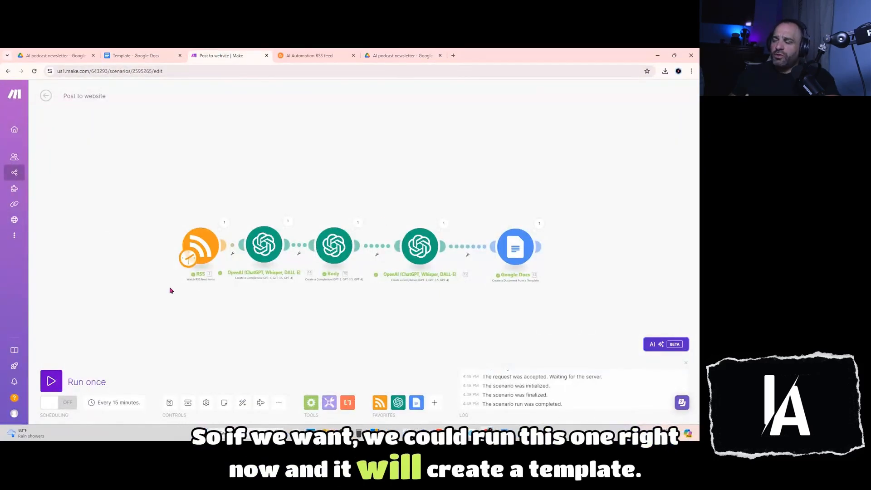
# - Check the AI podcast newsletter folder in Google Drive and the Template document, and return to the Post to website scenario in Make
pyautogui.click(401, 57)
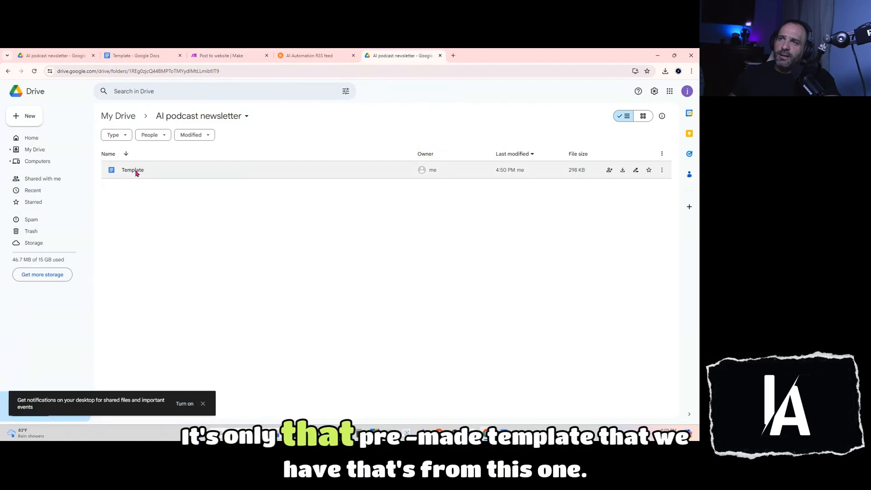
pyautogui.click(157, 56)
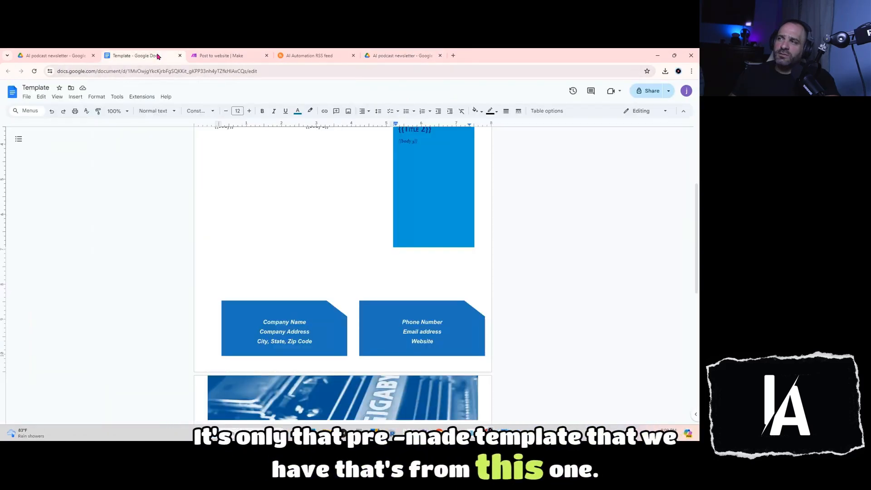
pyautogui.click(233, 58)
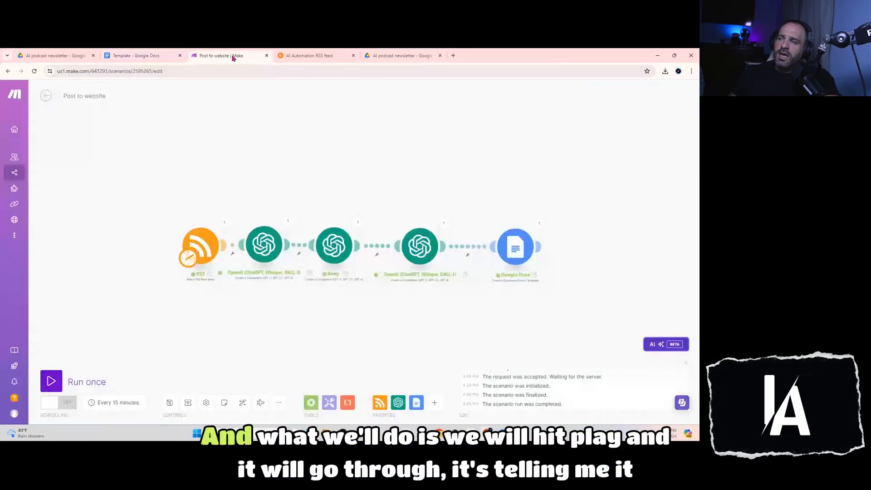
# - Run the Post to website scenario once and inspect the RSS module's run output
pyautogui.click(51, 381)
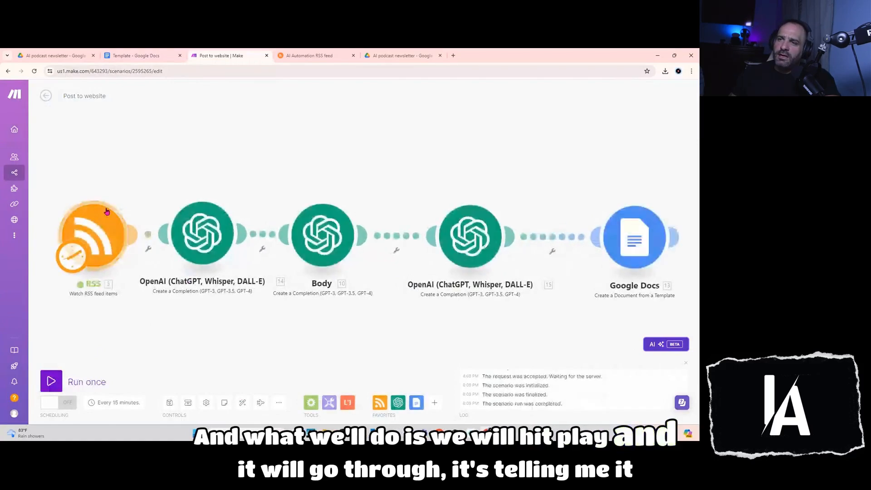
pyautogui.click(133, 198)
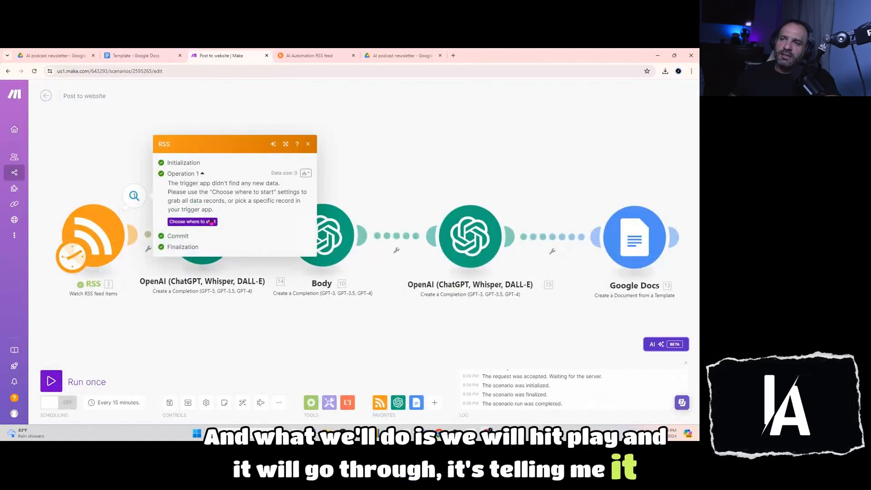
# - Set the RSS module's starting point to the selected feed item "How To Automate Testing Web Application? [Step-by-Step Instructions]"
pyautogui.click(211, 223)
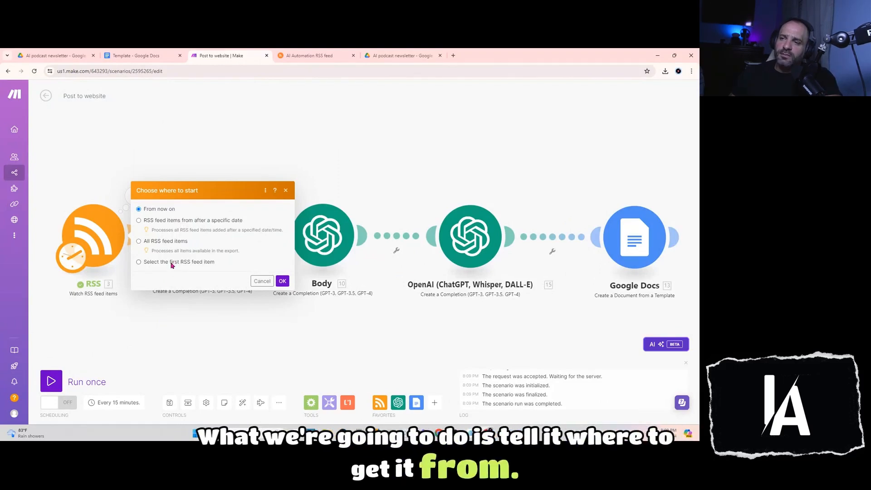
pyautogui.click(285, 283)
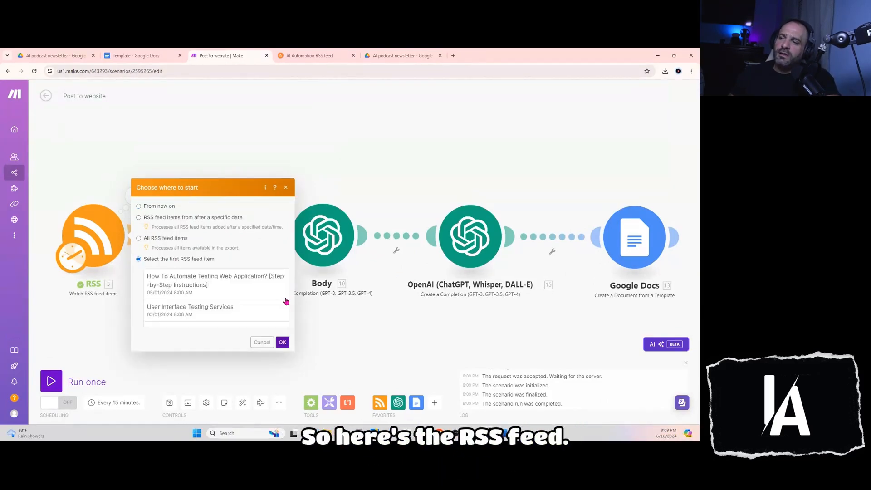
pyautogui.click(145, 195)
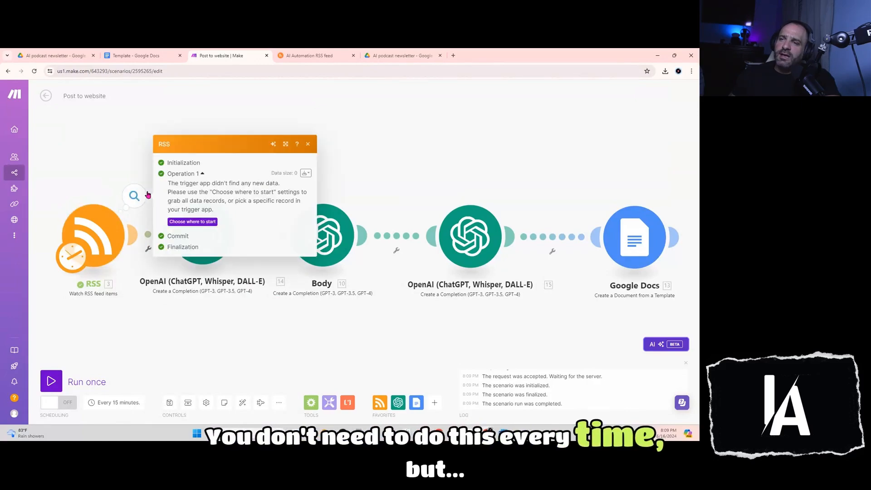
pyautogui.click(193, 222)
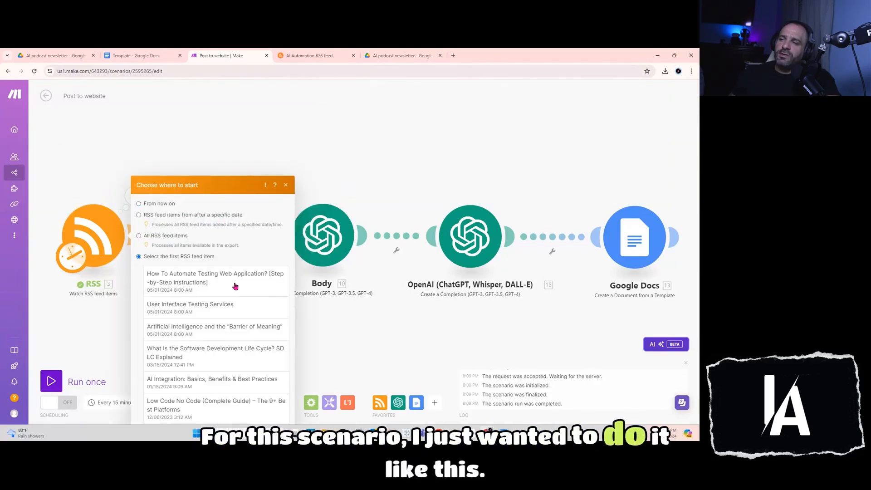
pyautogui.click(192, 184)
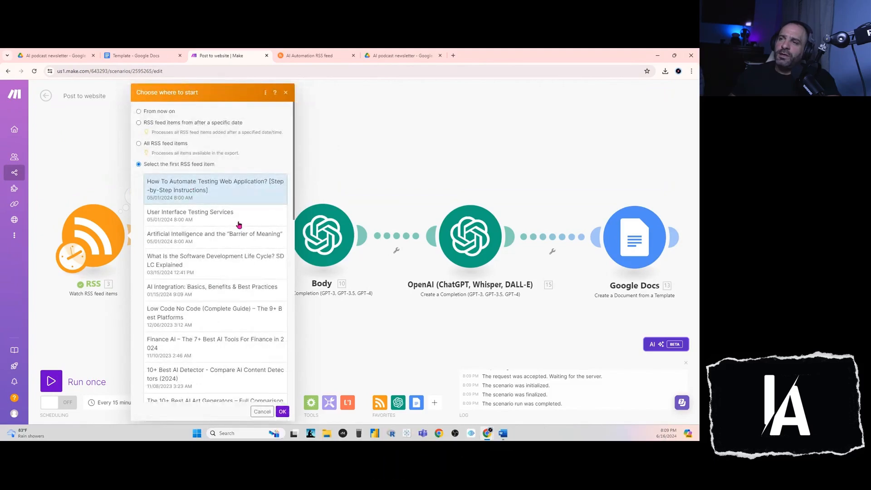
pyautogui.click(283, 411)
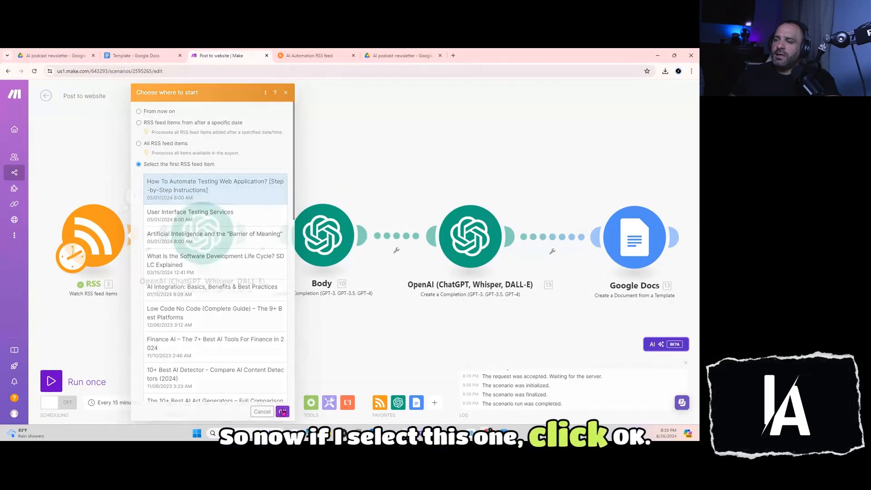
# - Run the scenario once, check the AI podcast newsletter folder in Google Drive meanwhile, and return to the Make scenario
pyautogui.click(57, 384)
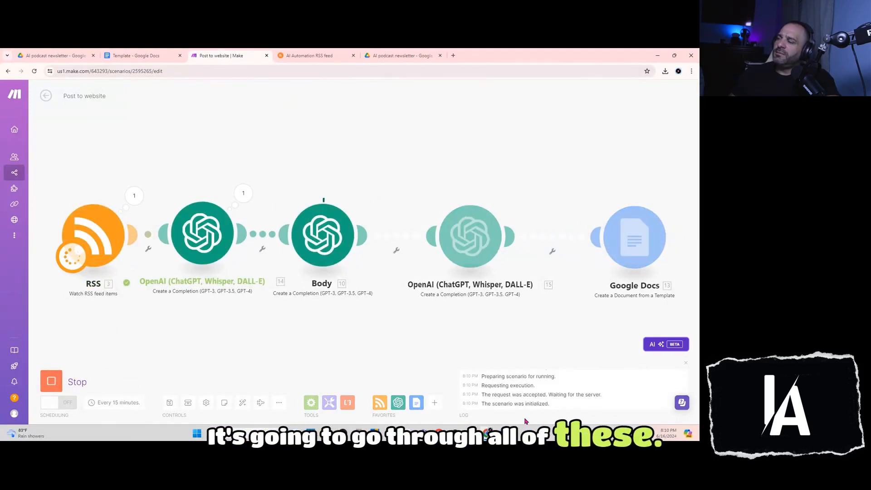
pyautogui.click(389, 57)
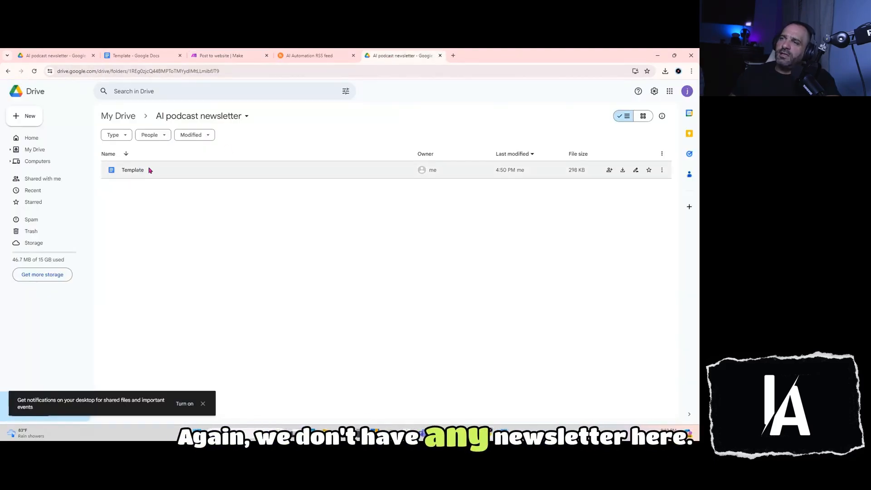
pyautogui.click(235, 57)
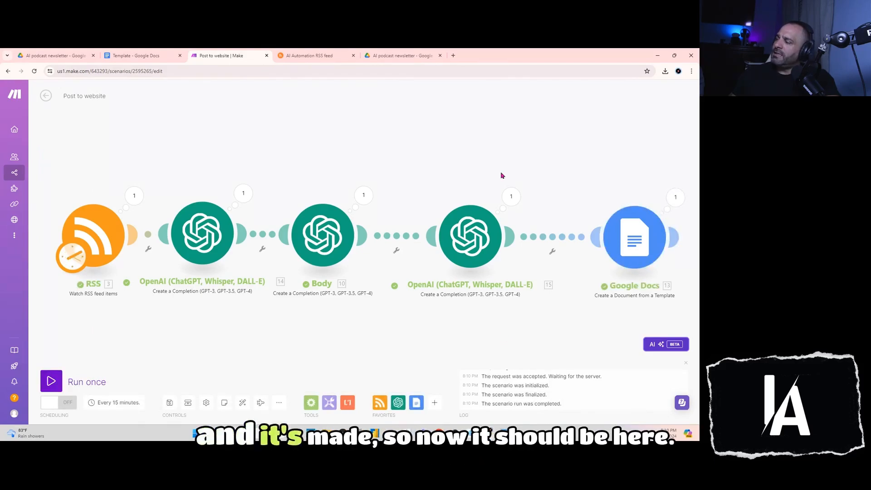
# - Open the Practice news letter document from the AI podcast newsletter folder in Google Drive and review its headline, columns and footer boxes
pyautogui.click(382, 56)
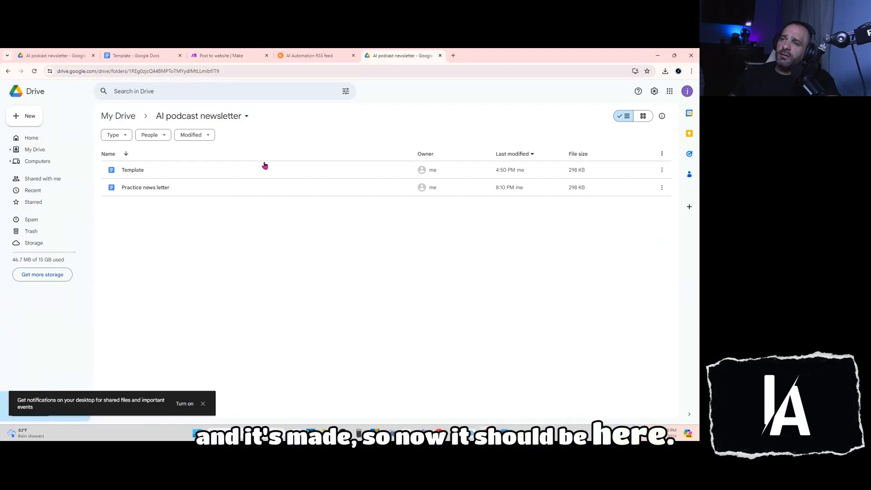
pyautogui.doubleClick(142, 191)
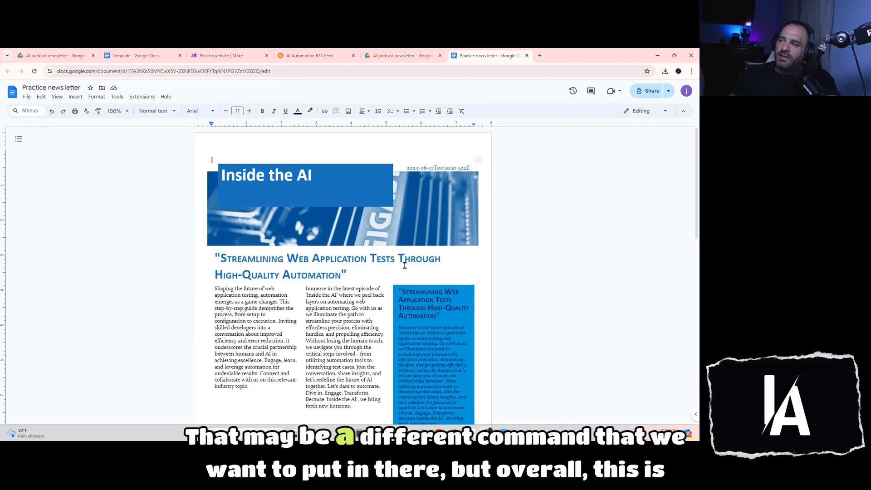
pyautogui.scroll(-5, 405, 265)
pyautogui.scroll(-2, 404, 266)
pyautogui.scroll(4, 403, 263)
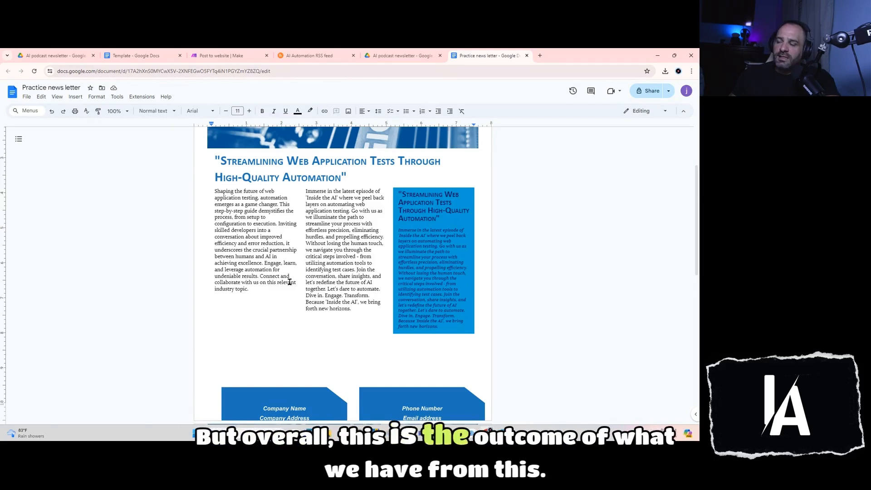
pyautogui.scroll(3, 318, 300)
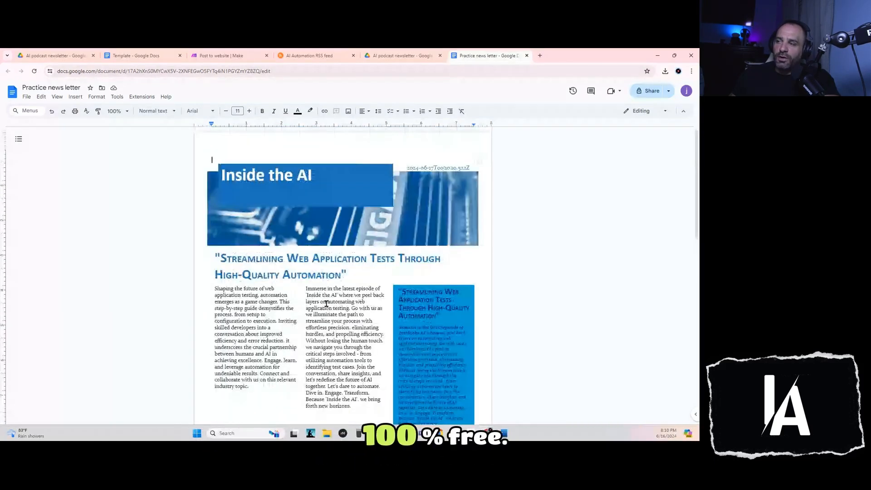